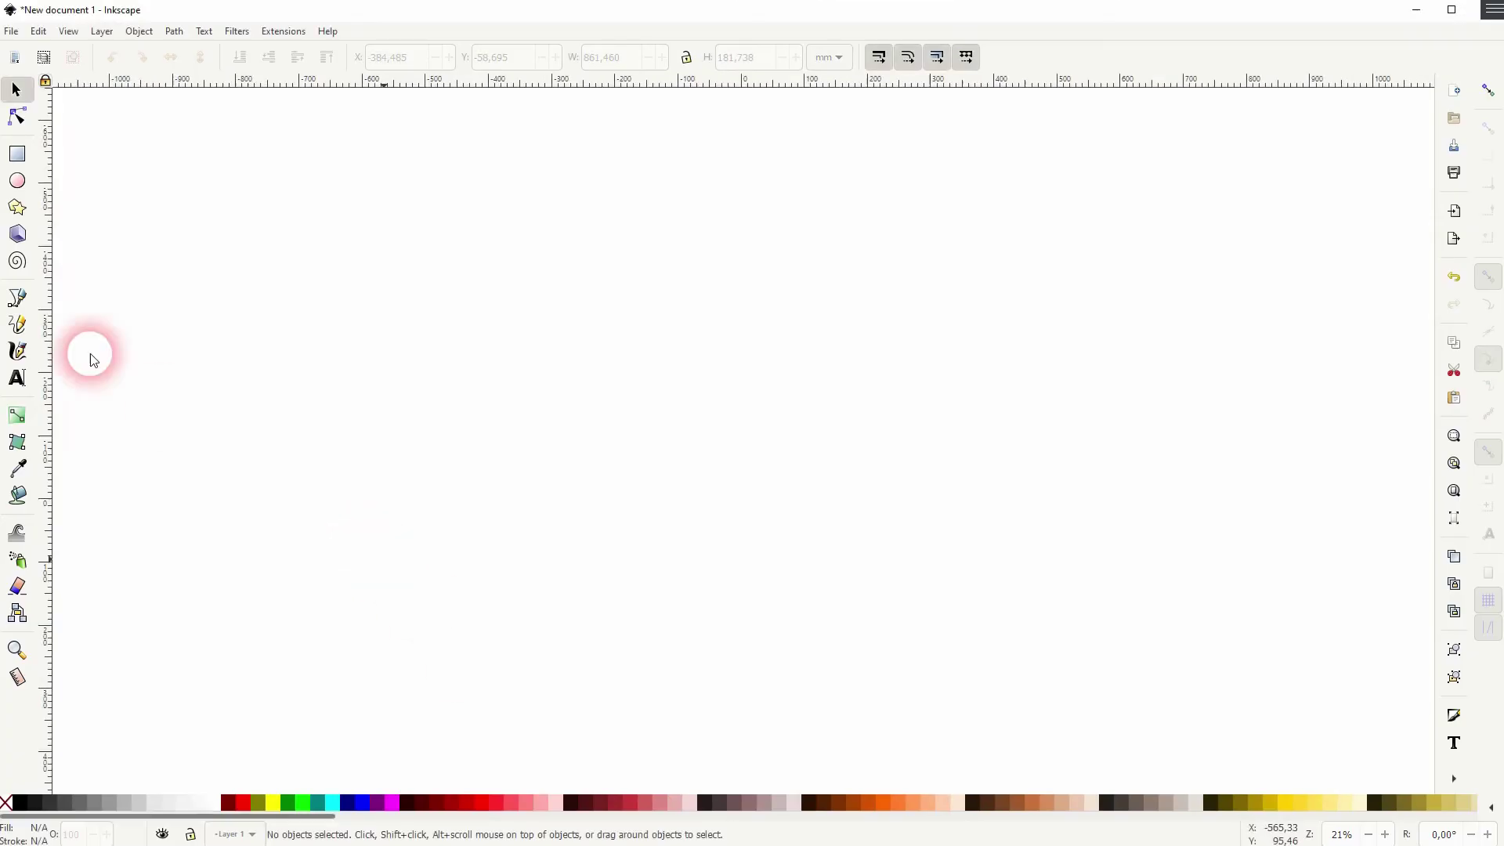
# Create bold 'OFFSET' text and scale it to about 1172 mm wide, centred on the page.
pyautogui.click(17, 378)
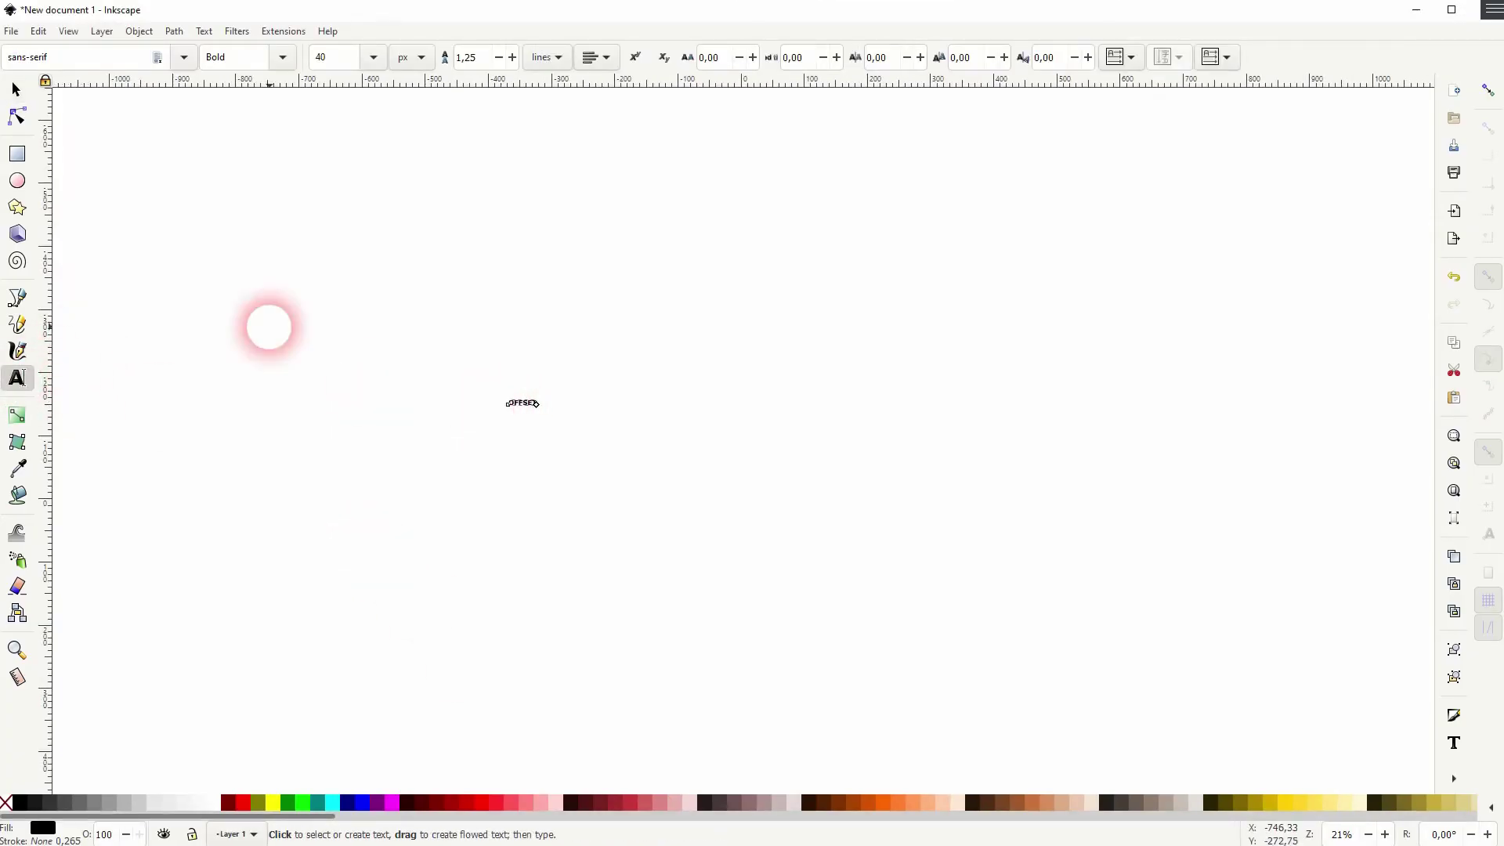
pyautogui.click(16, 90)
pyautogui.moveTo(542, 410); pyautogui.dragTo(862, 470)
pyautogui.moveTo(633, 398); pyautogui.dragTo(762, 423)
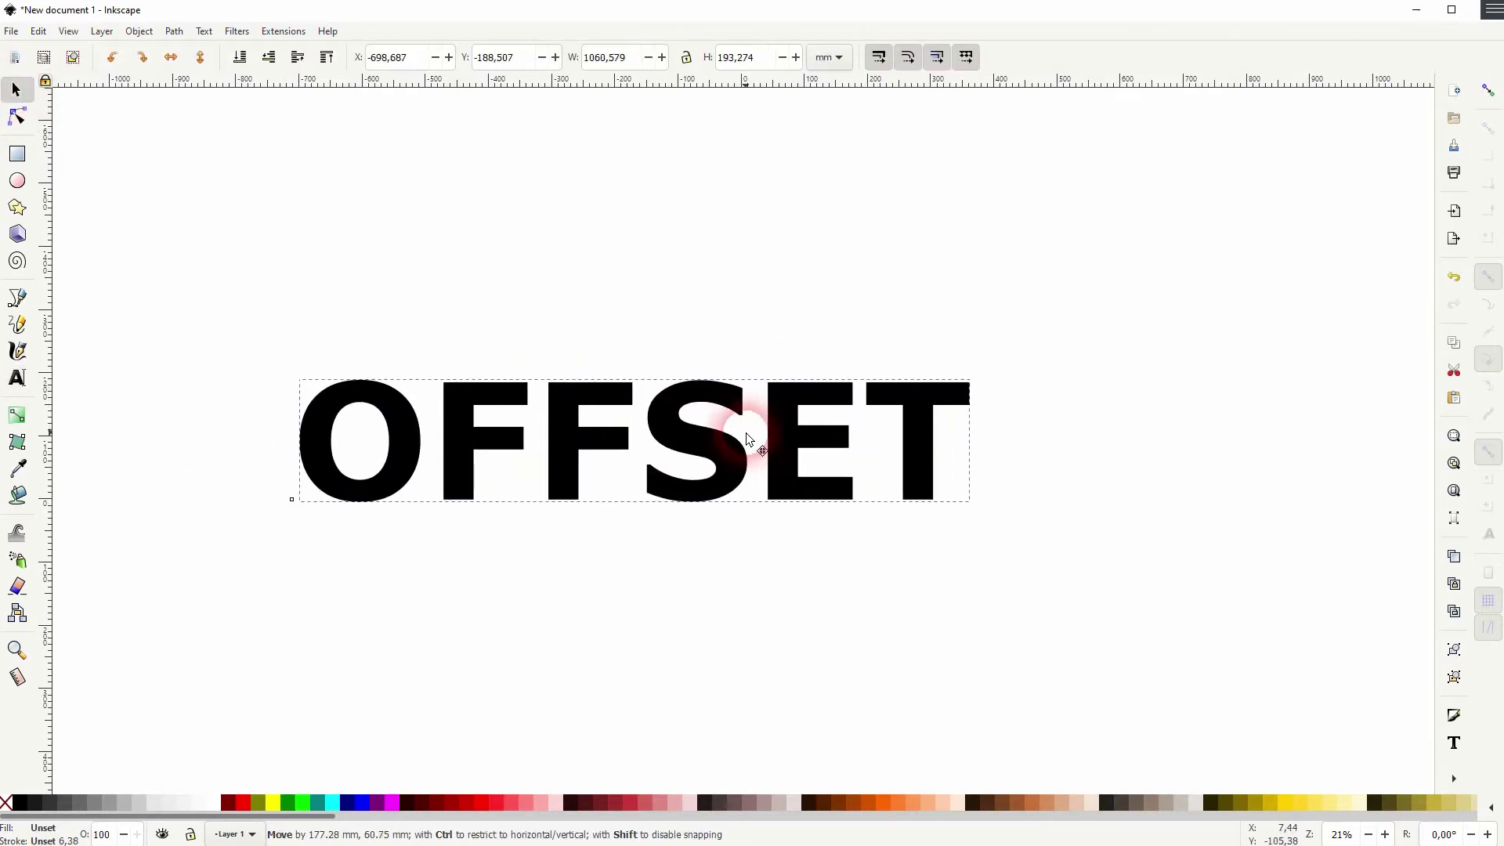
pyautogui.moveTo(973, 370); pyautogui.dragTo(1015, 364)
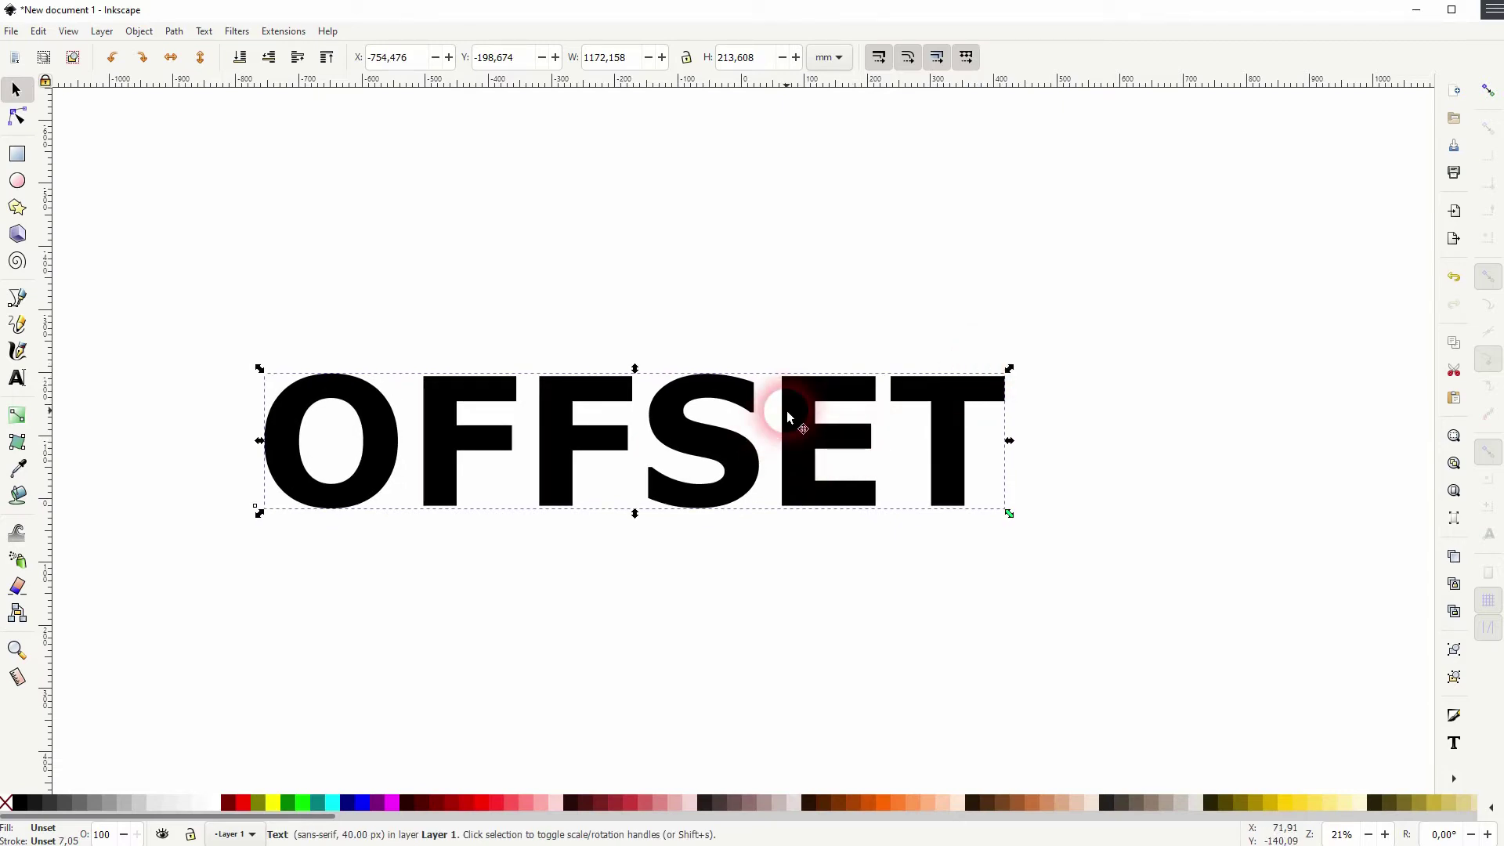
pyautogui.click(17, 378)
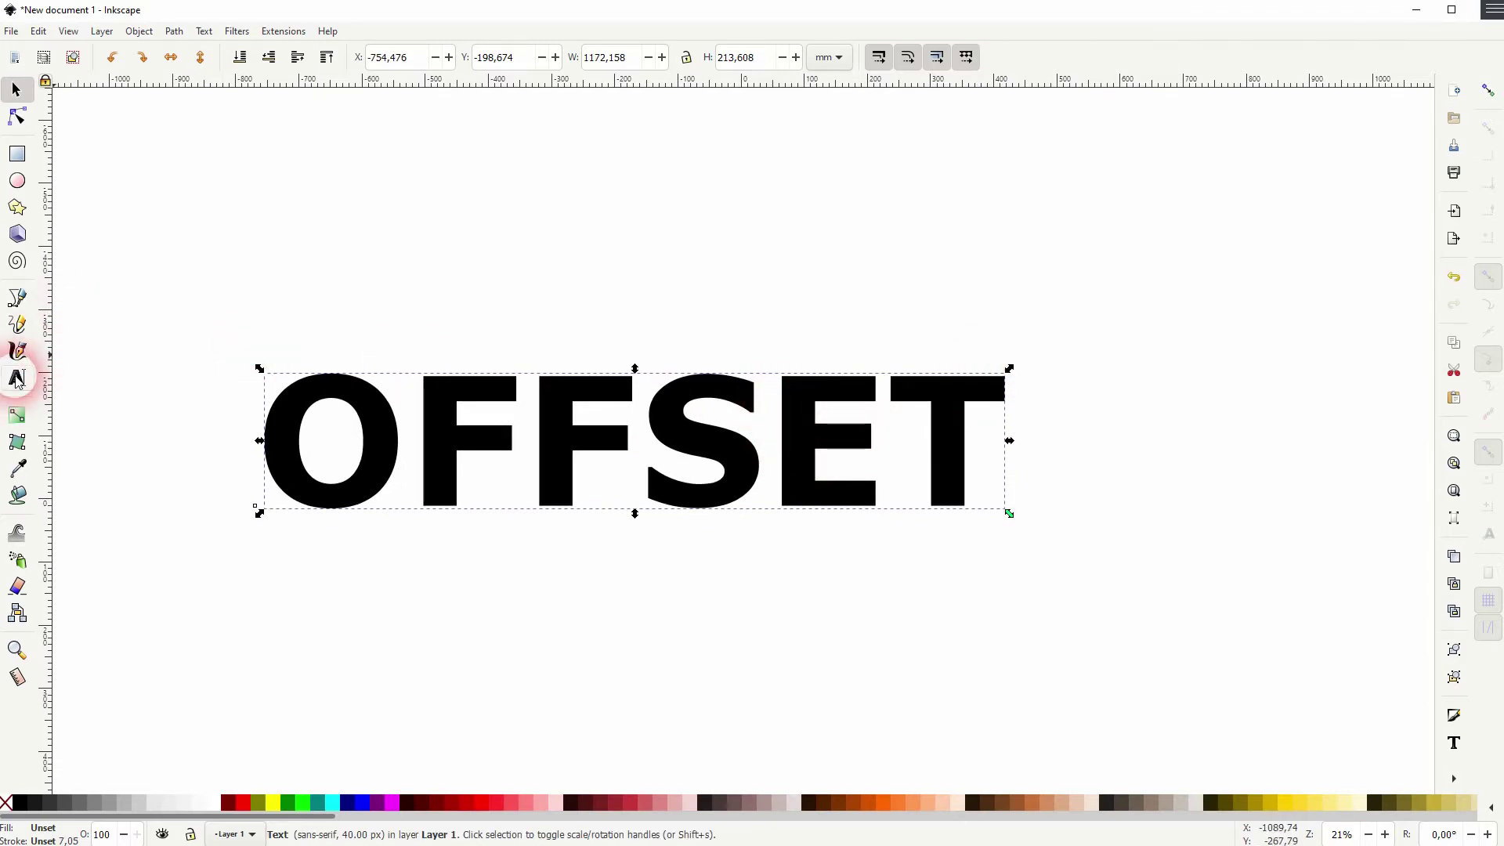
pyautogui.click(259, 54)
pyautogui.click(247, 85)
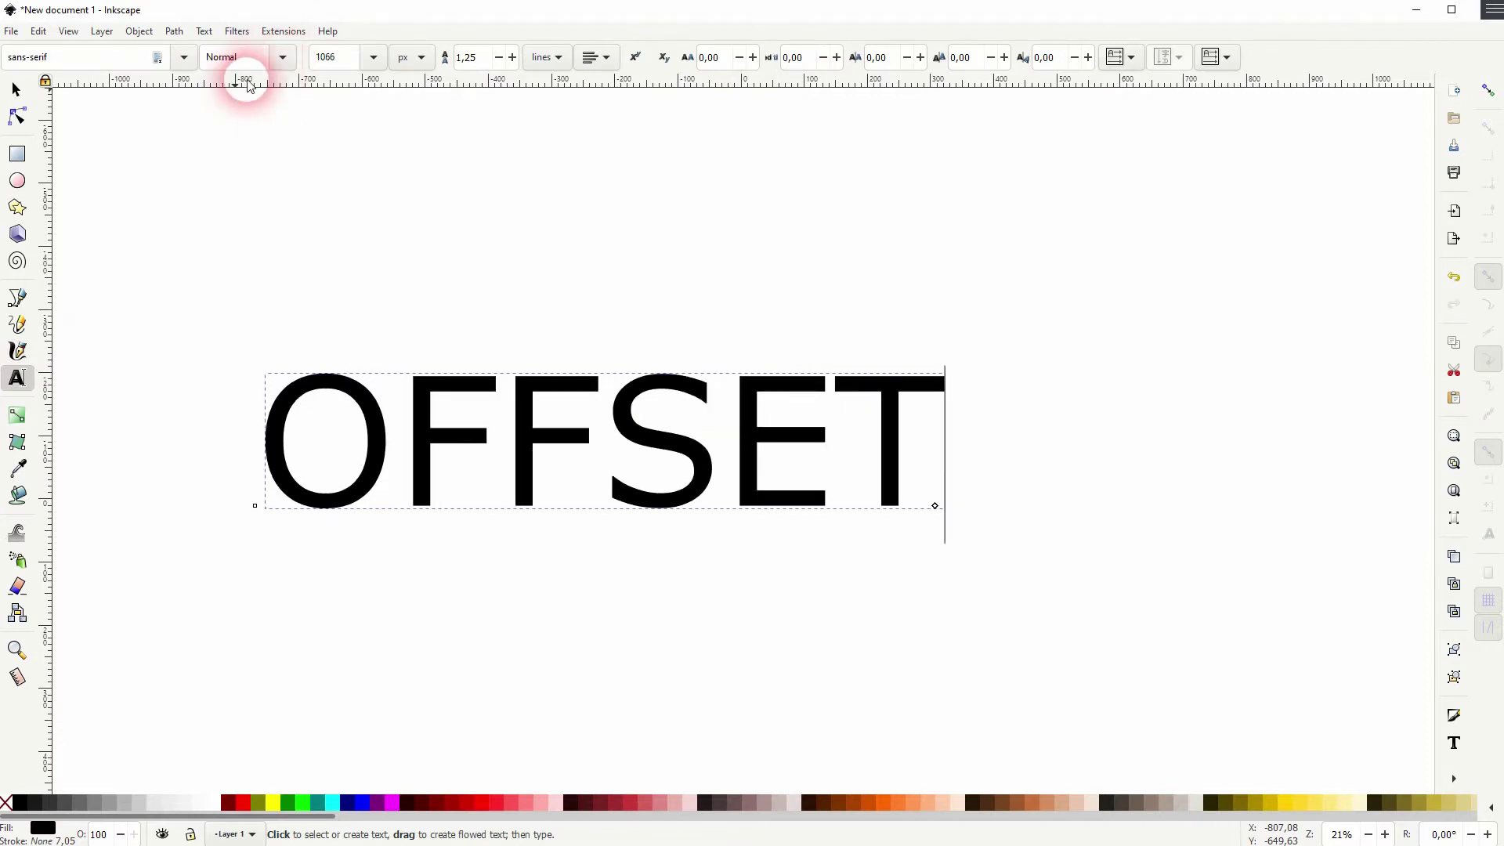
pyautogui.click(190, 58)
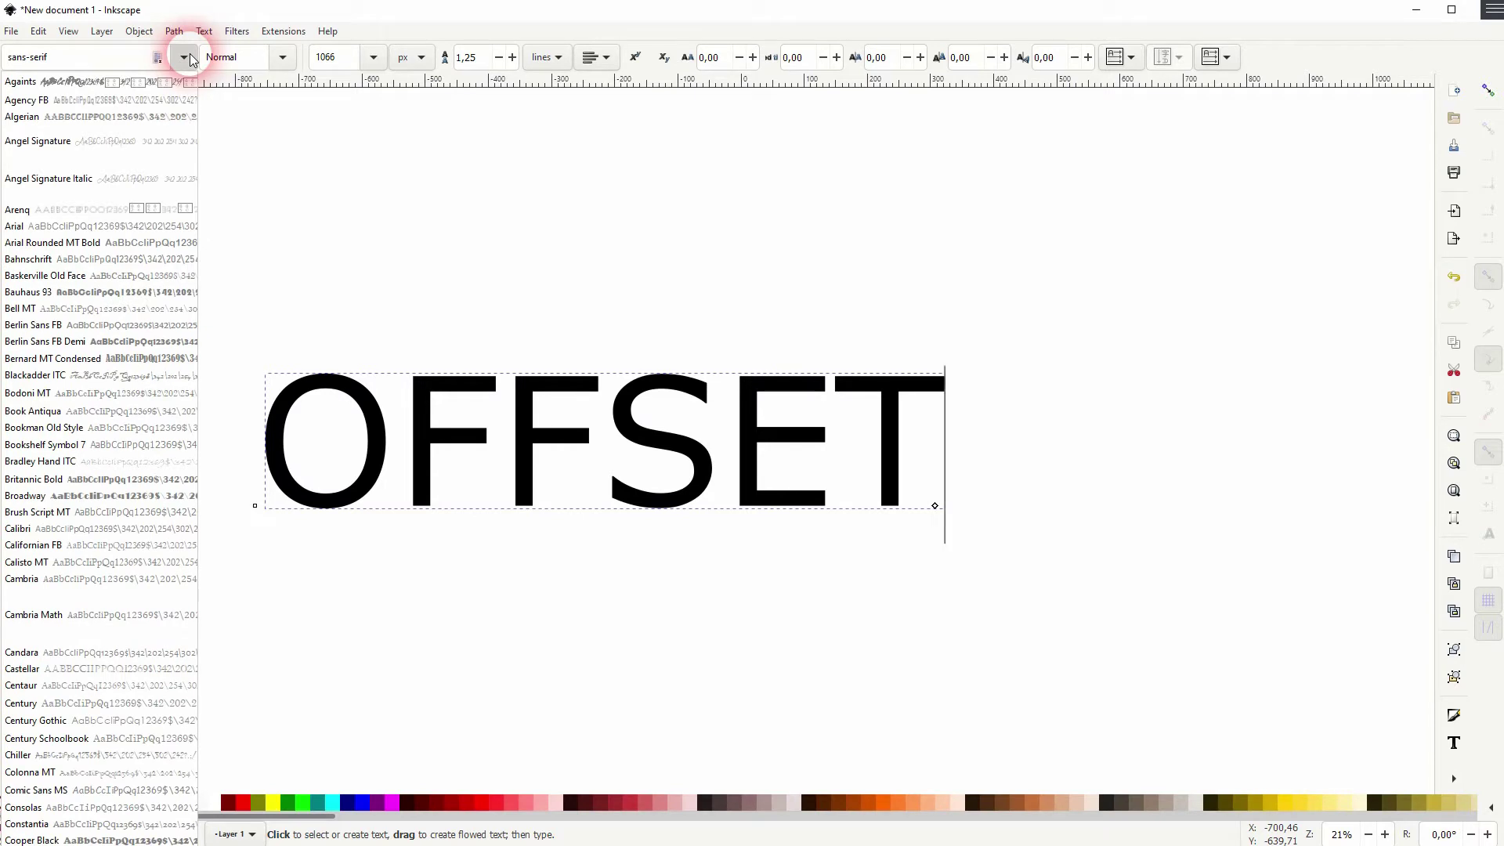
pyautogui.click(44, 502)
pyautogui.hotkey('ctrl', 'z')
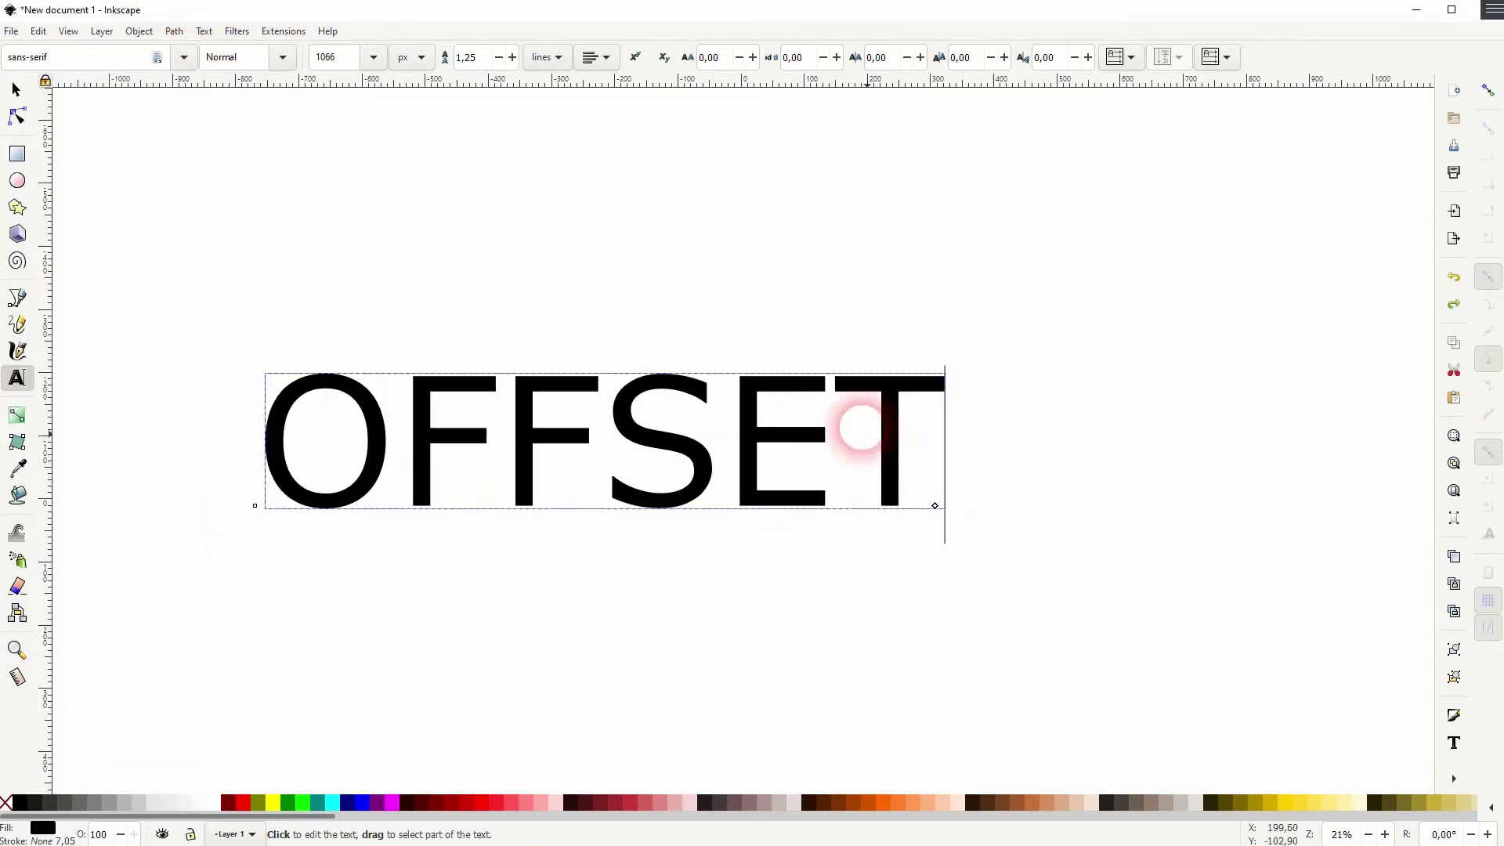
pyautogui.hotkey('ctrl', 'b')
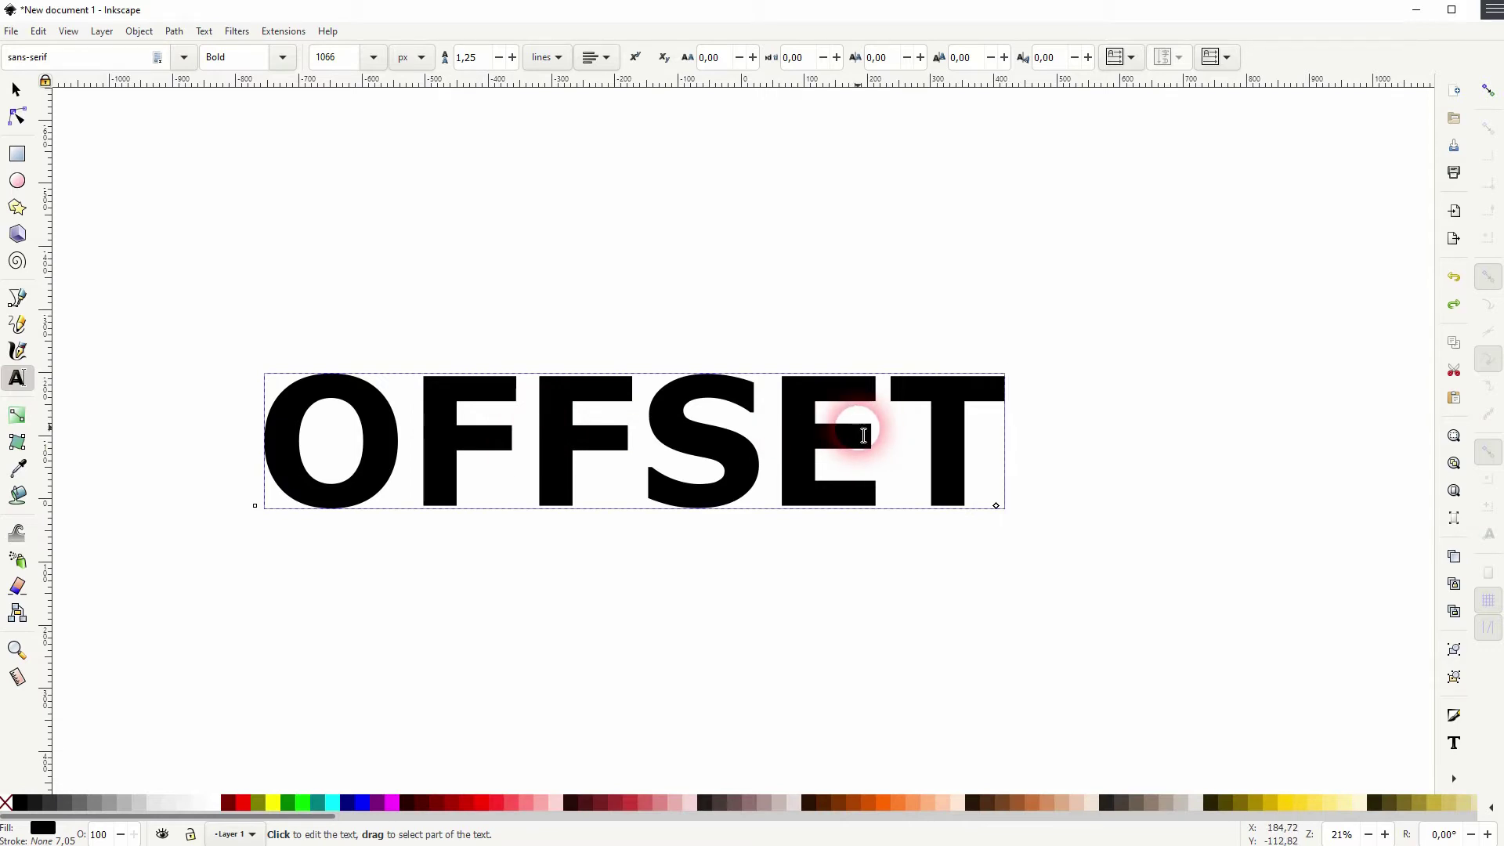
pyautogui.hotkey('ctrl', 'a')
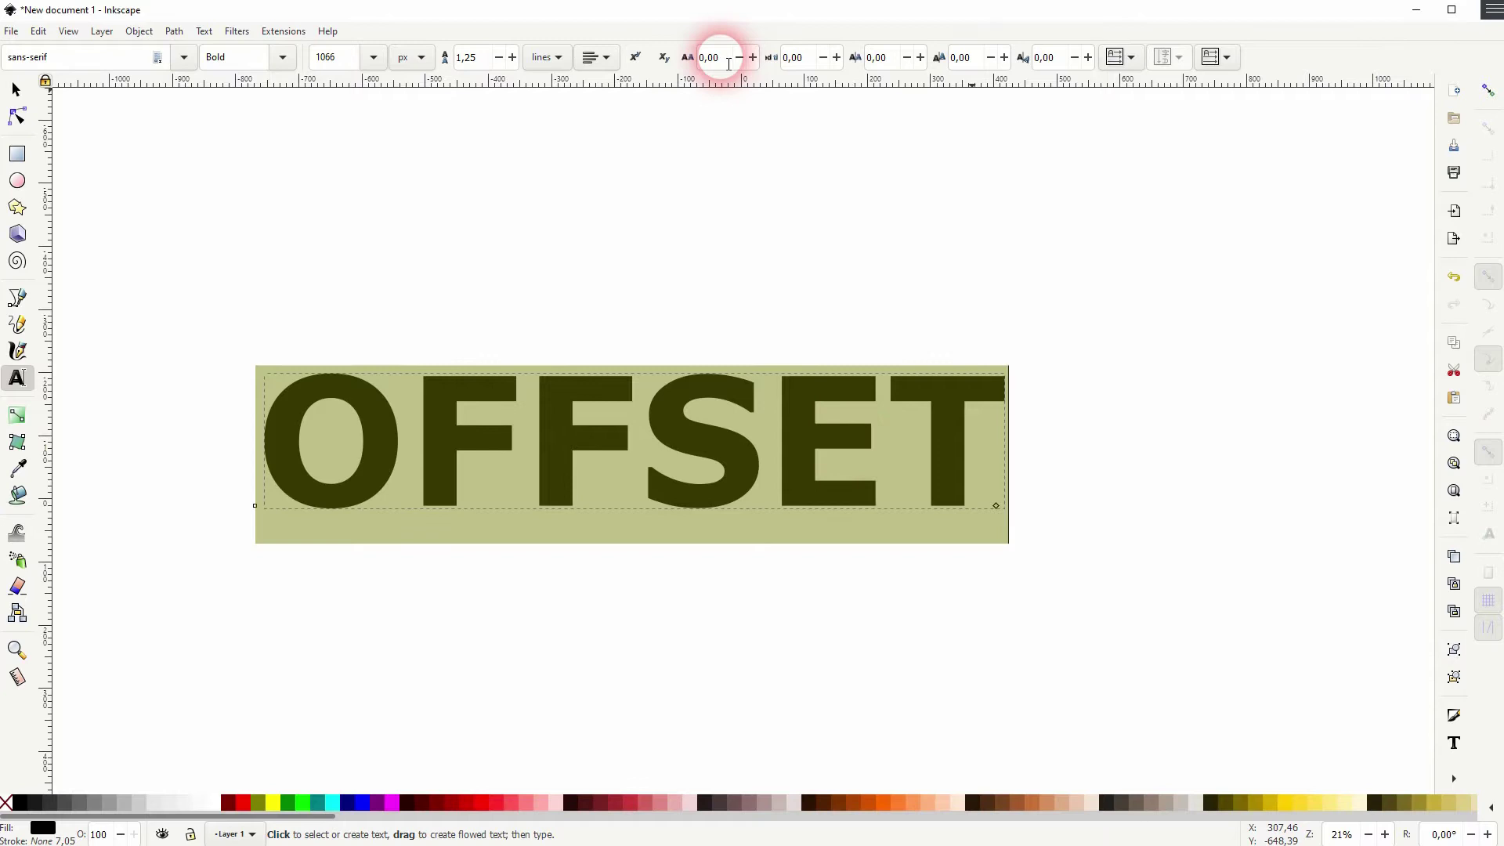
# Raise OFFSET's letter spacing from 5 to 25 and finally 50 px.
pyautogui.click(729, 65)
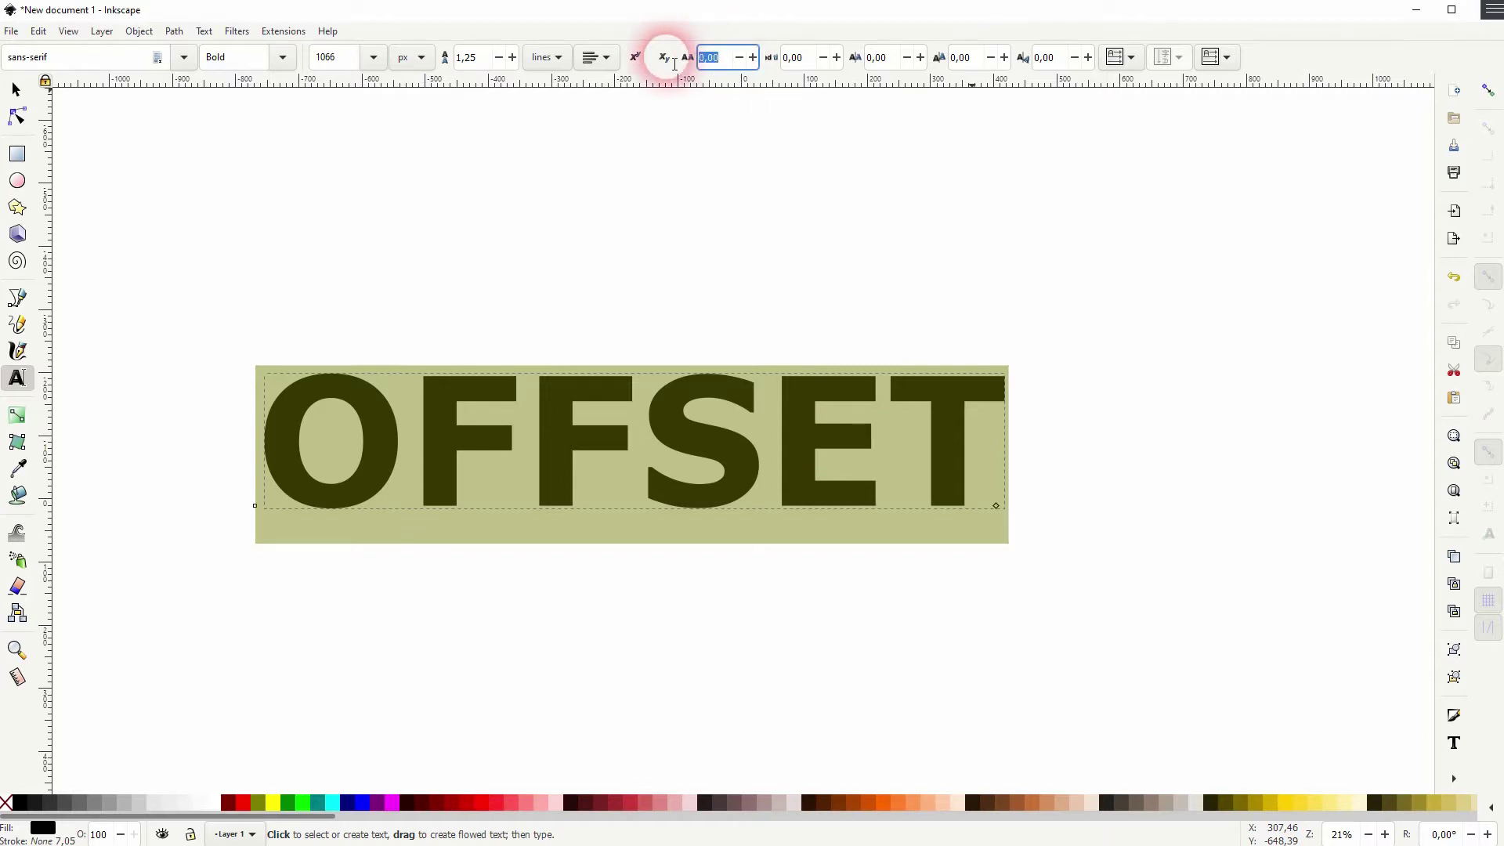
pyautogui.write('5')
pyautogui.press('Return')
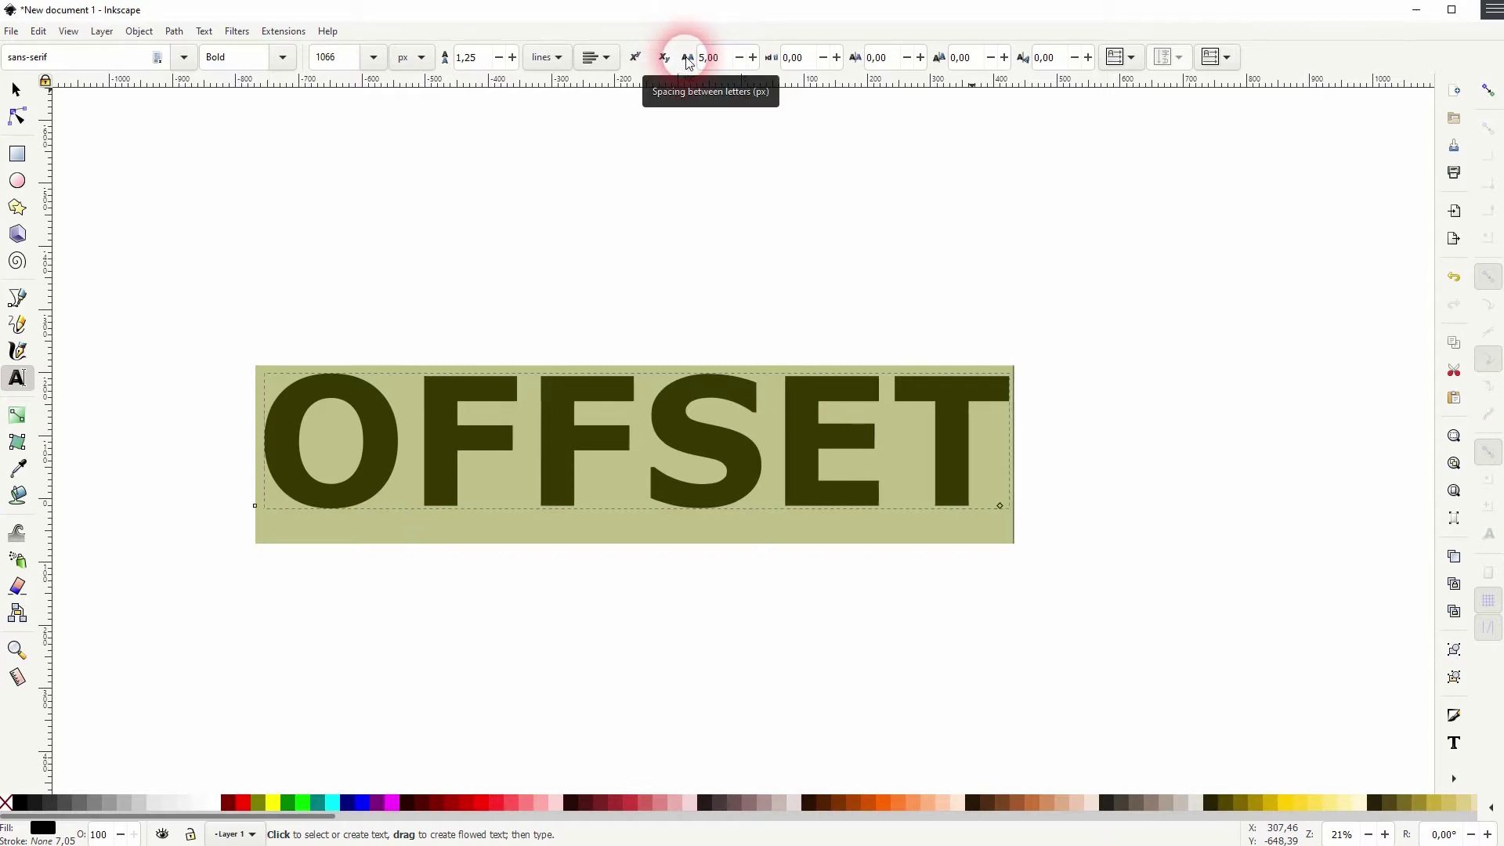
pyautogui.click(725, 64)
pyautogui.write('25')
pyautogui.press('Return')
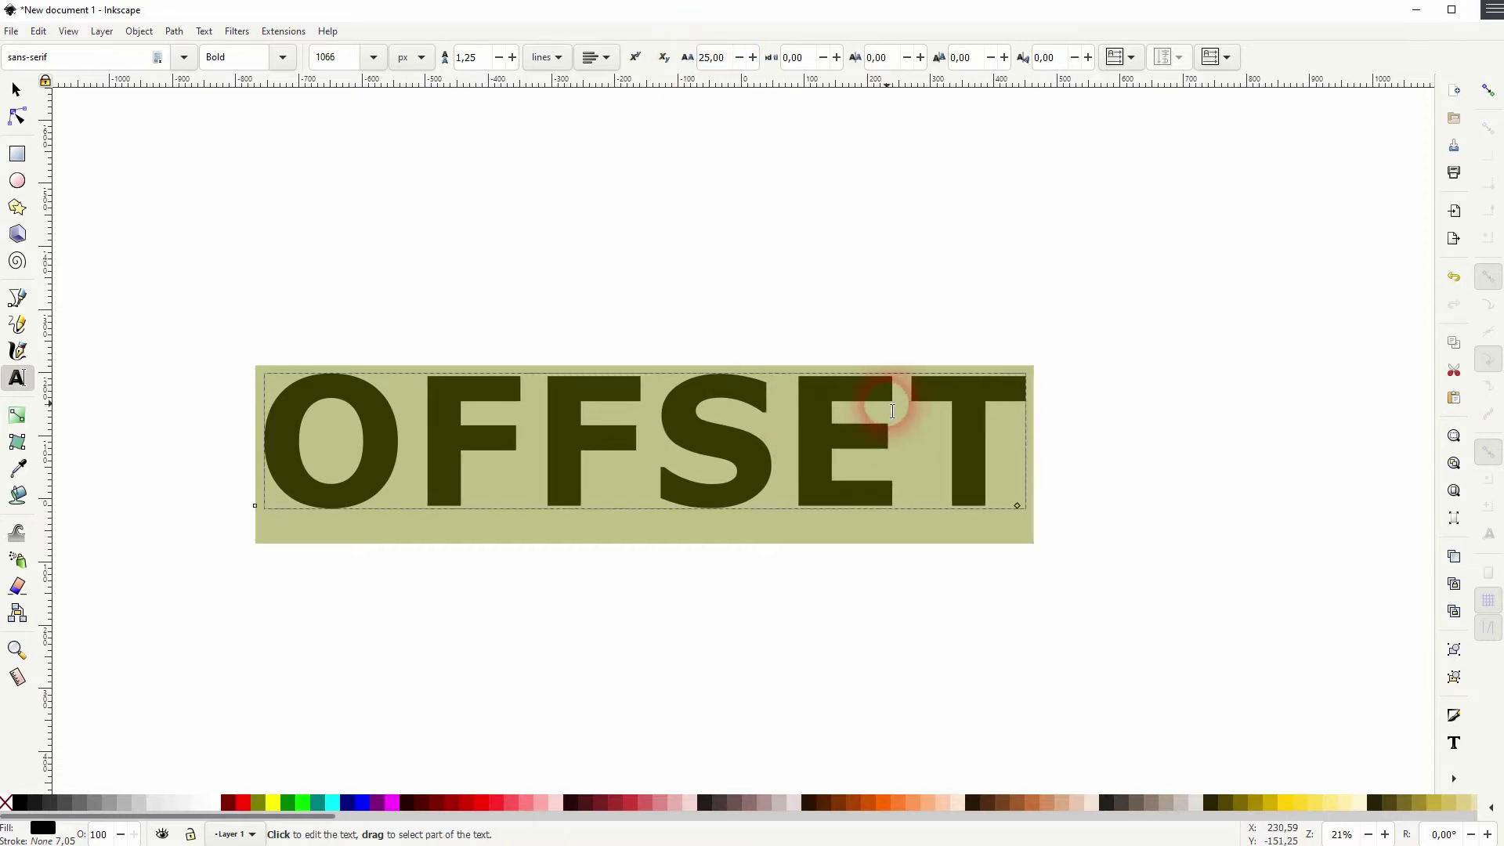
pyautogui.click(728, 58)
pyautogui.write('50')
pyautogui.press('Return')
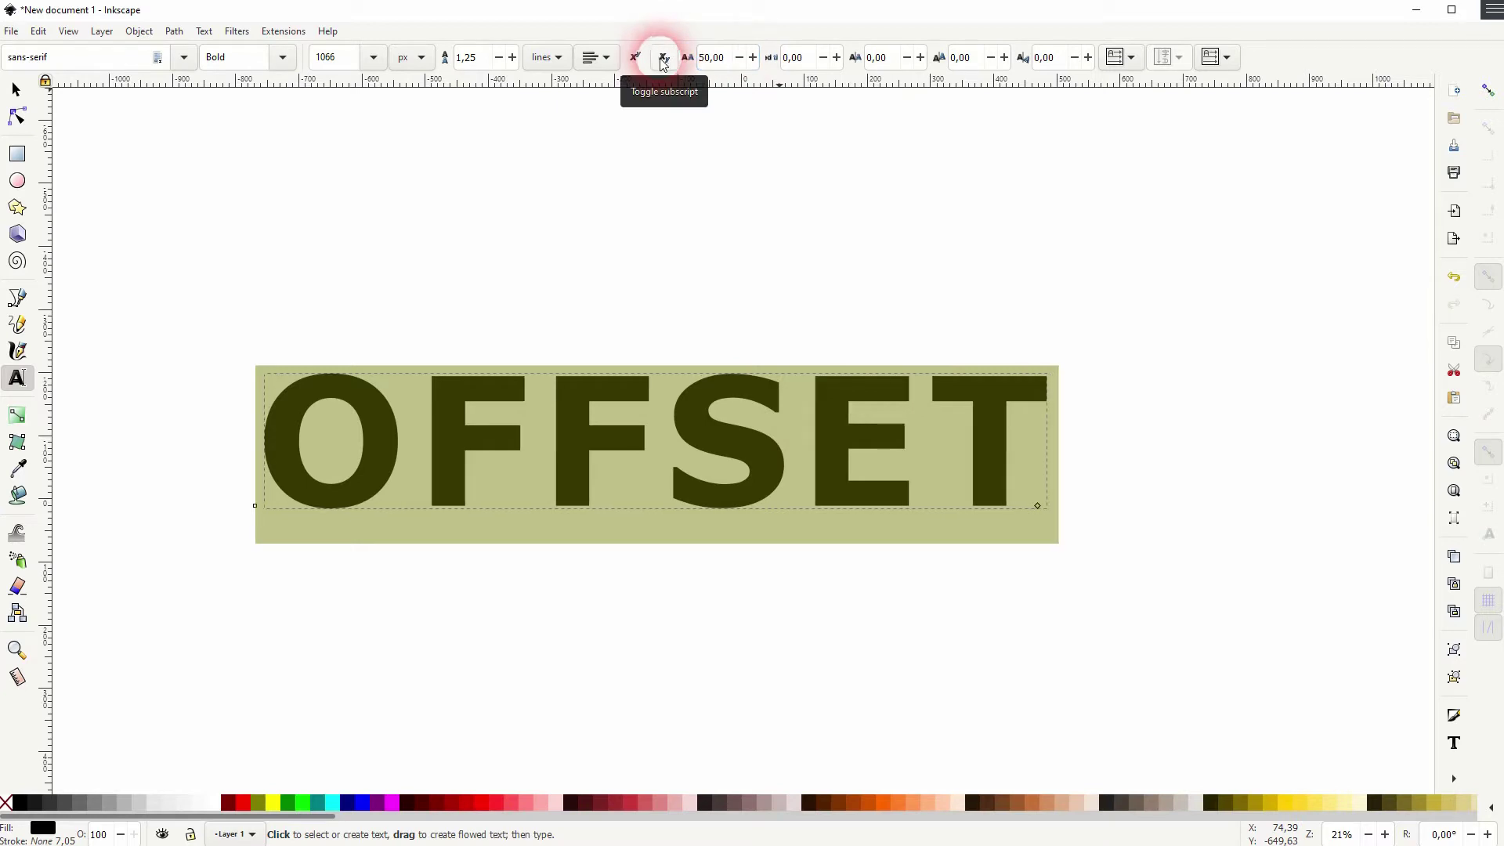
pyautogui.click(19, 94)
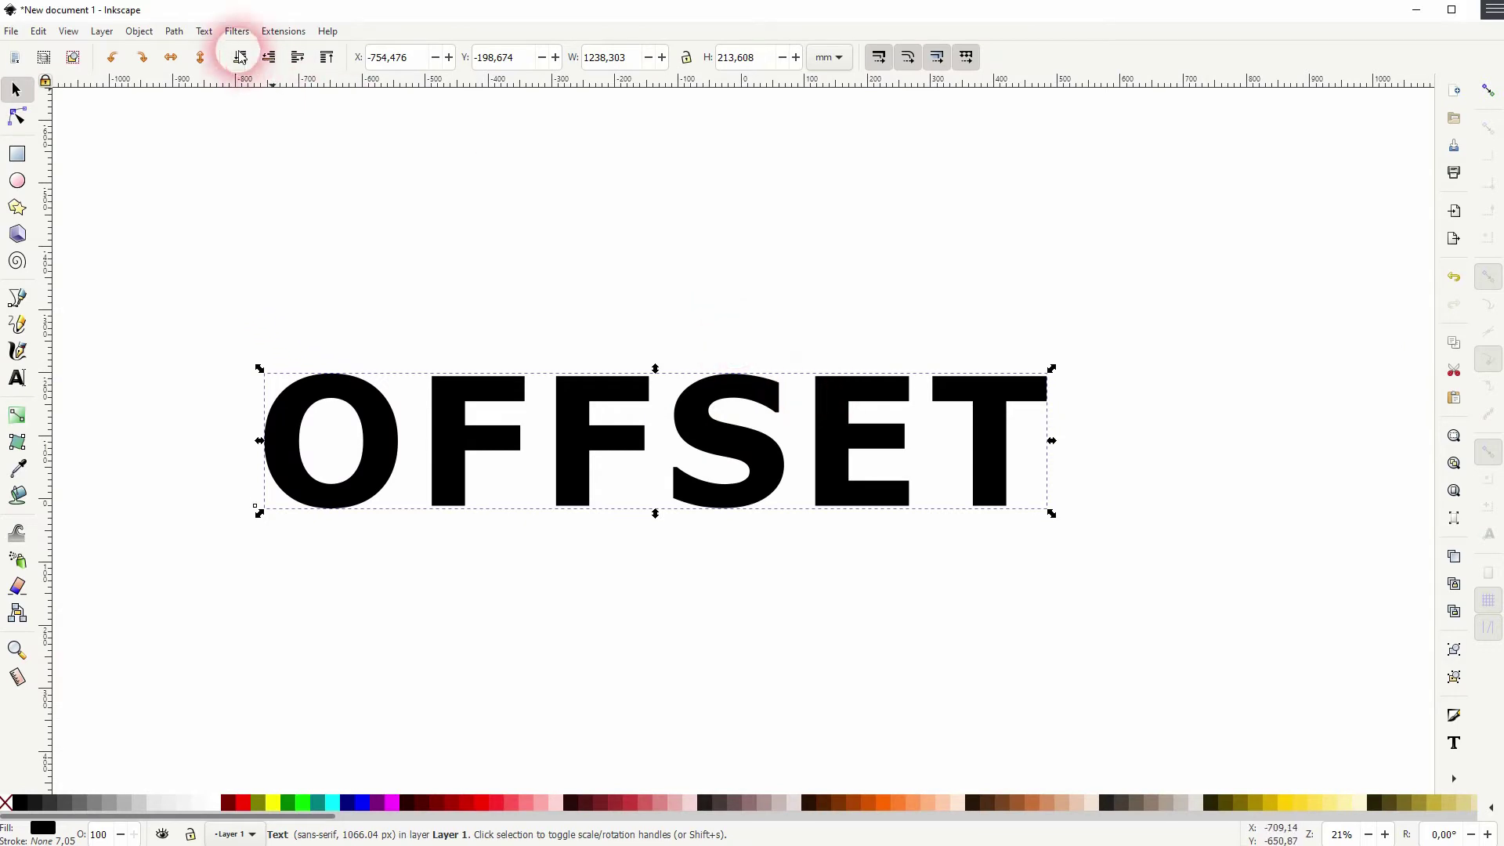
# Convert OFFSET to paths, ungroup the letters, union them into one path, and nudge it right.
pyautogui.click(176, 31)
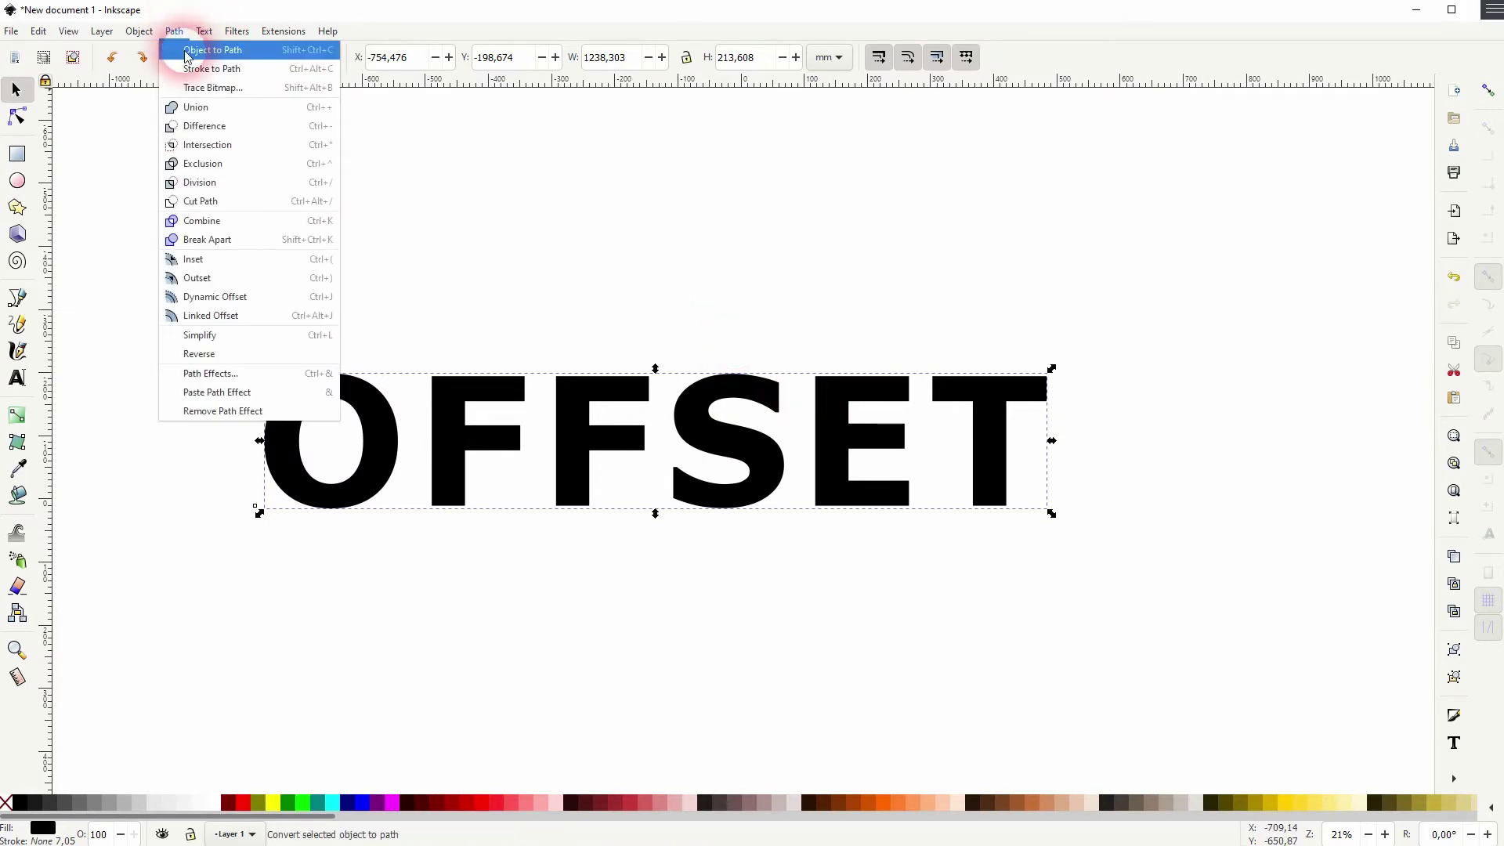
pyautogui.click(174, 32)
pyautogui.click(139, 32)
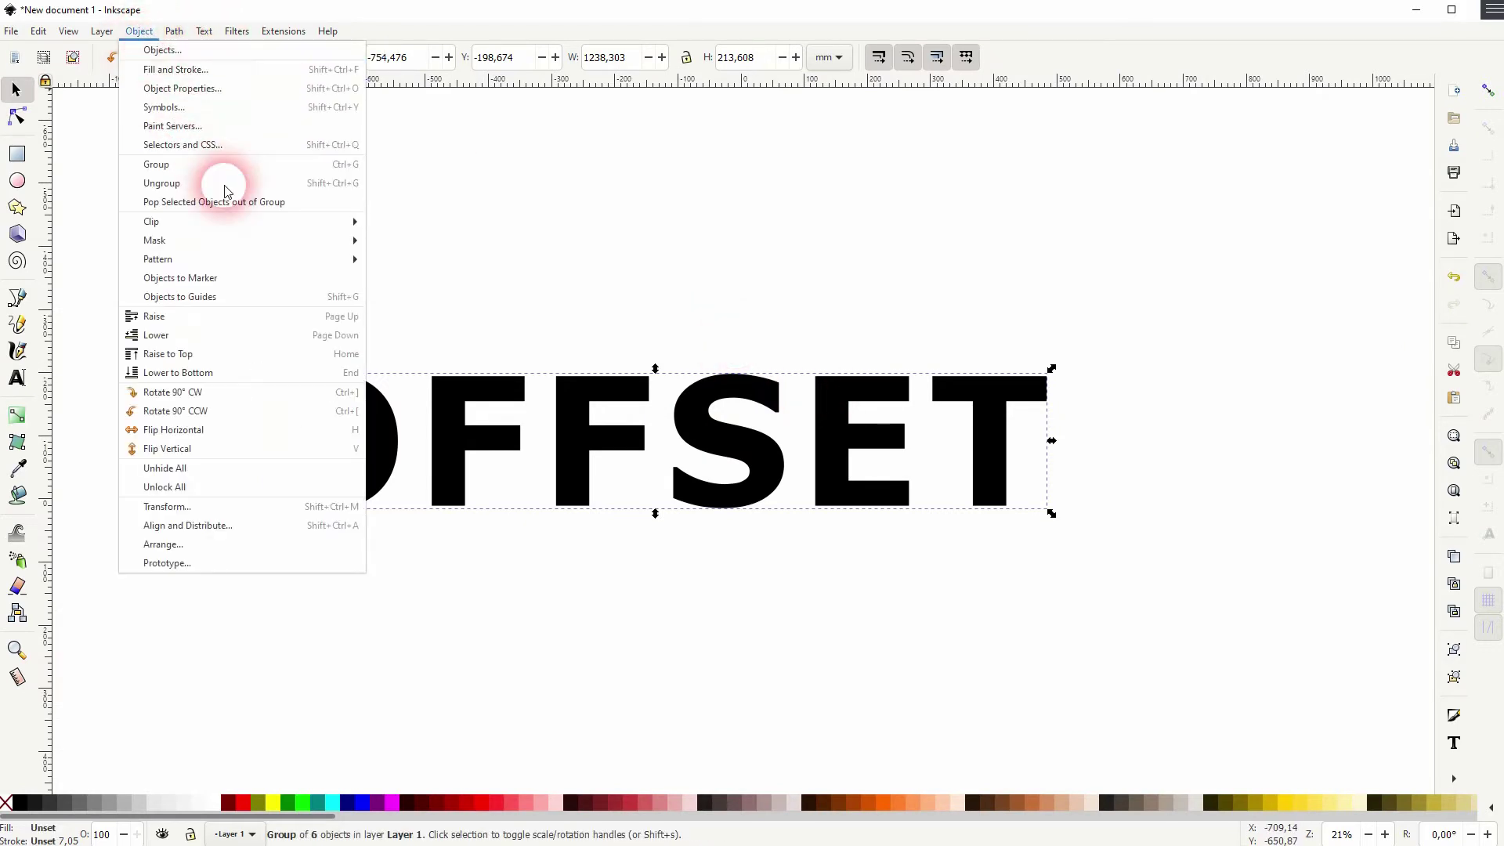
pyautogui.click(195, 182)
pyautogui.click(174, 31)
pyautogui.click(207, 115)
pyautogui.moveTo(743, 443); pyautogui.dragTo(766, 445)
pyautogui.click(287, 836)
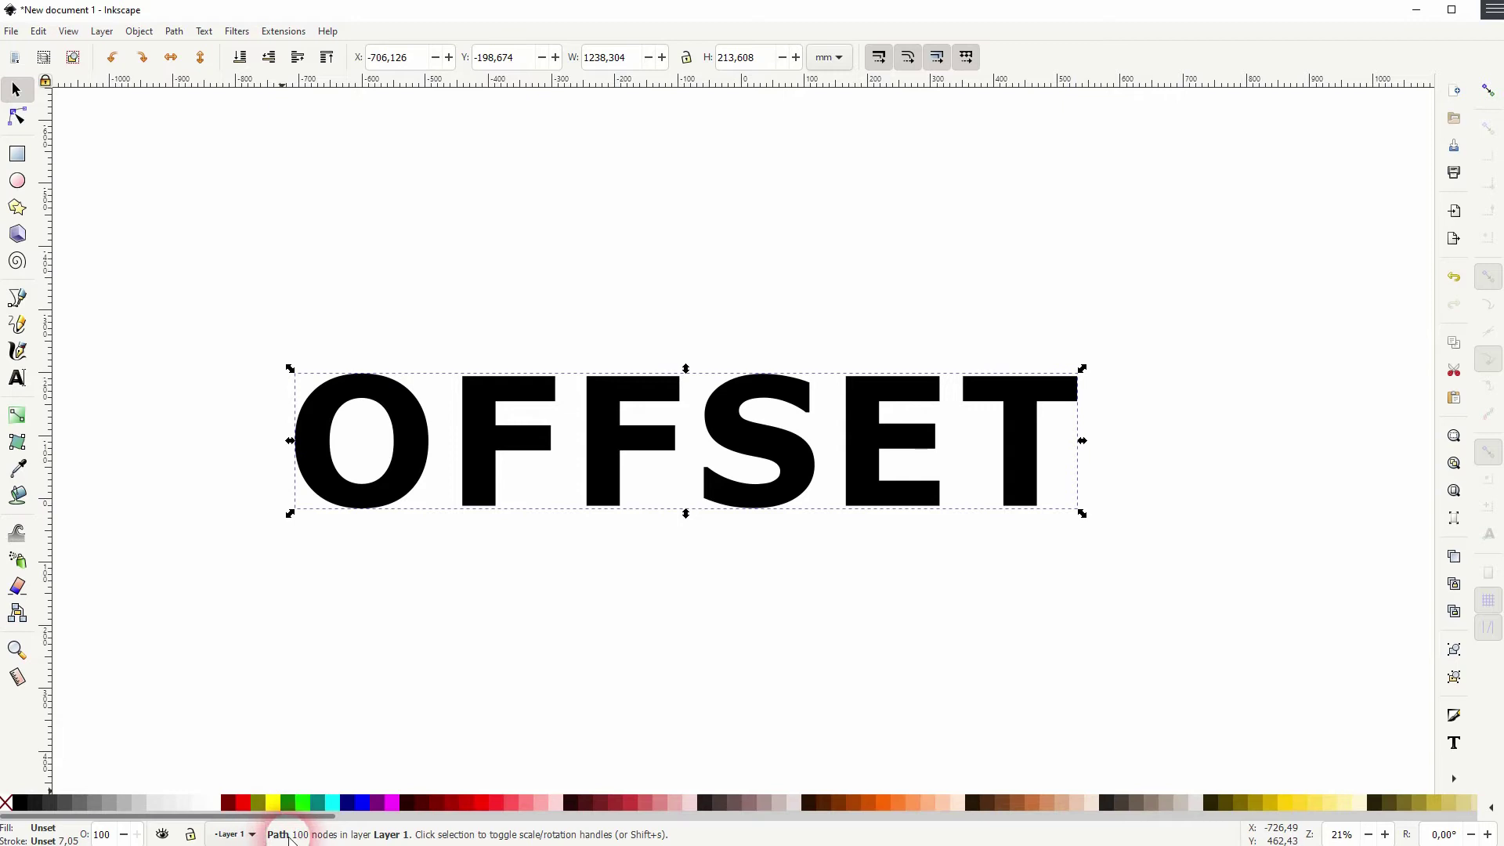
# Add a maroon linked offset of the OFFSET path, outset about 12.4 pt around the letters.
pyautogui.click(175, 31)
pyautogui.click(210, 316)
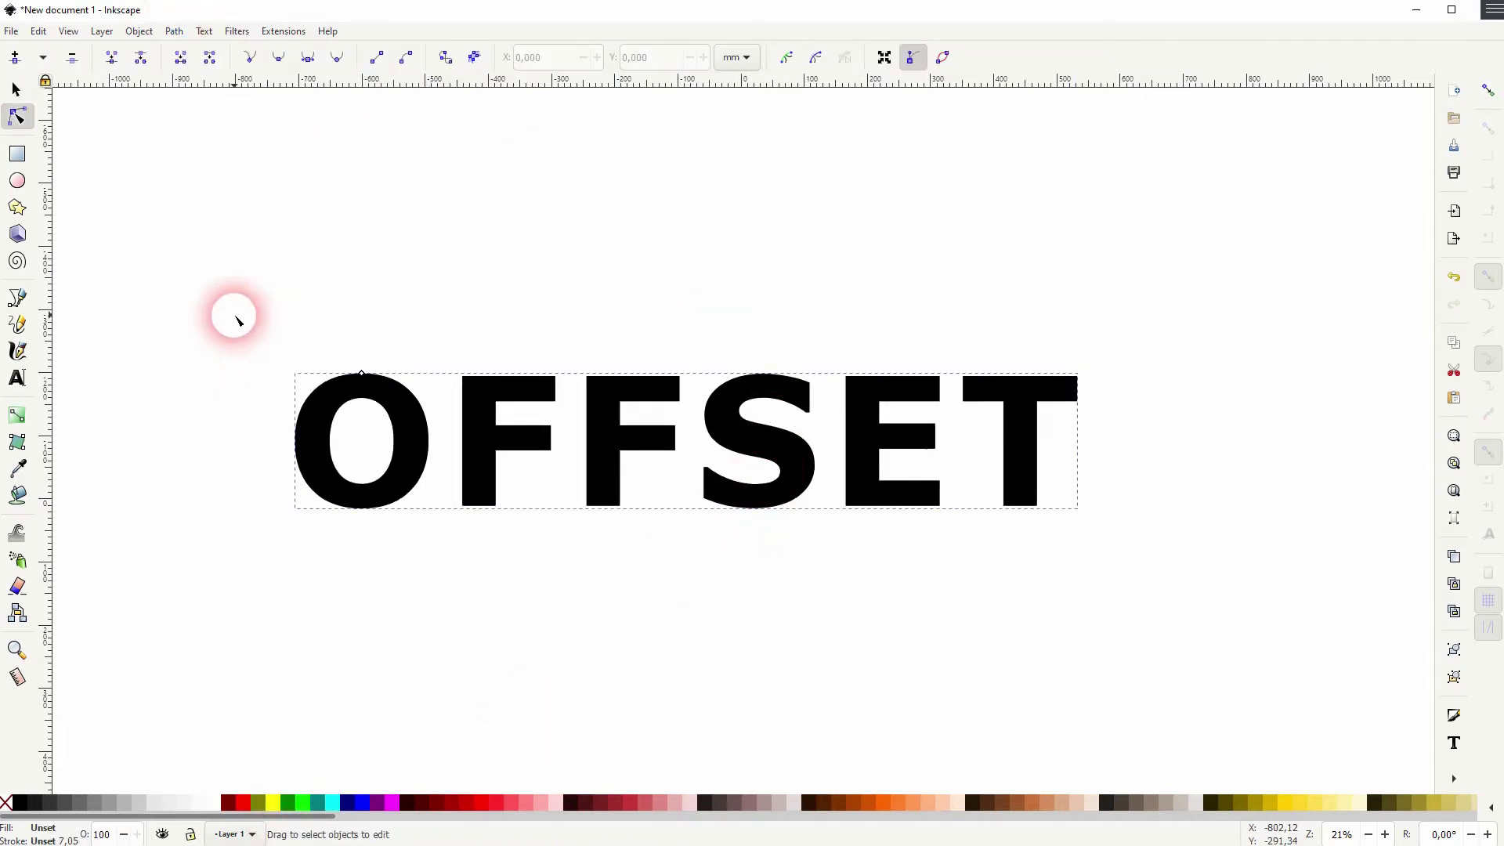
pyautogui.click(237, 807)
pyautogui.moveTo(361, 373); pyautogui.dragTo(361, 365)
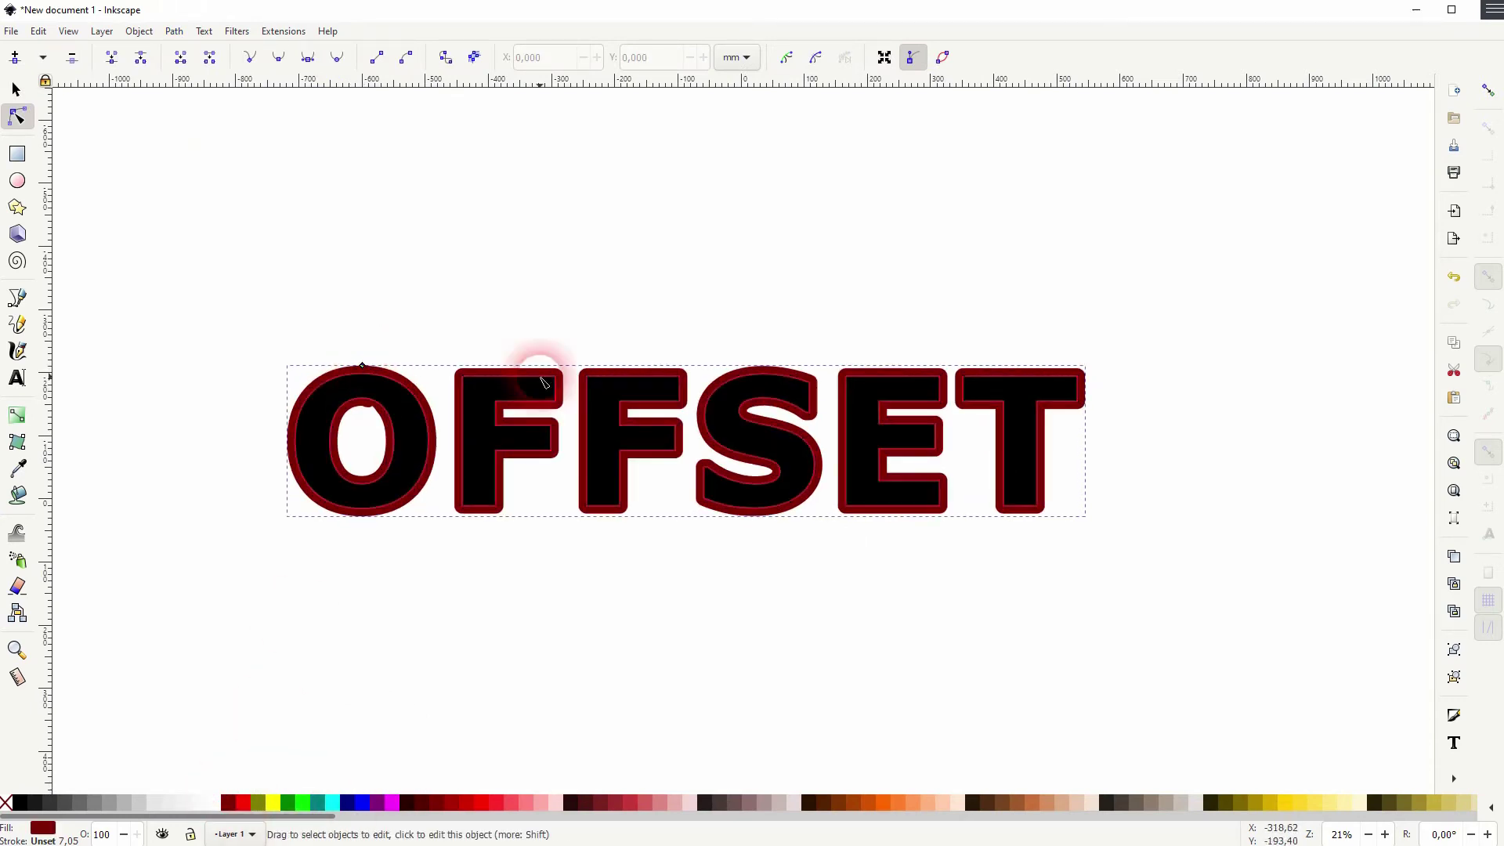
pyautogui.click(1488, 91)
pyautogui.click(1488, 91)
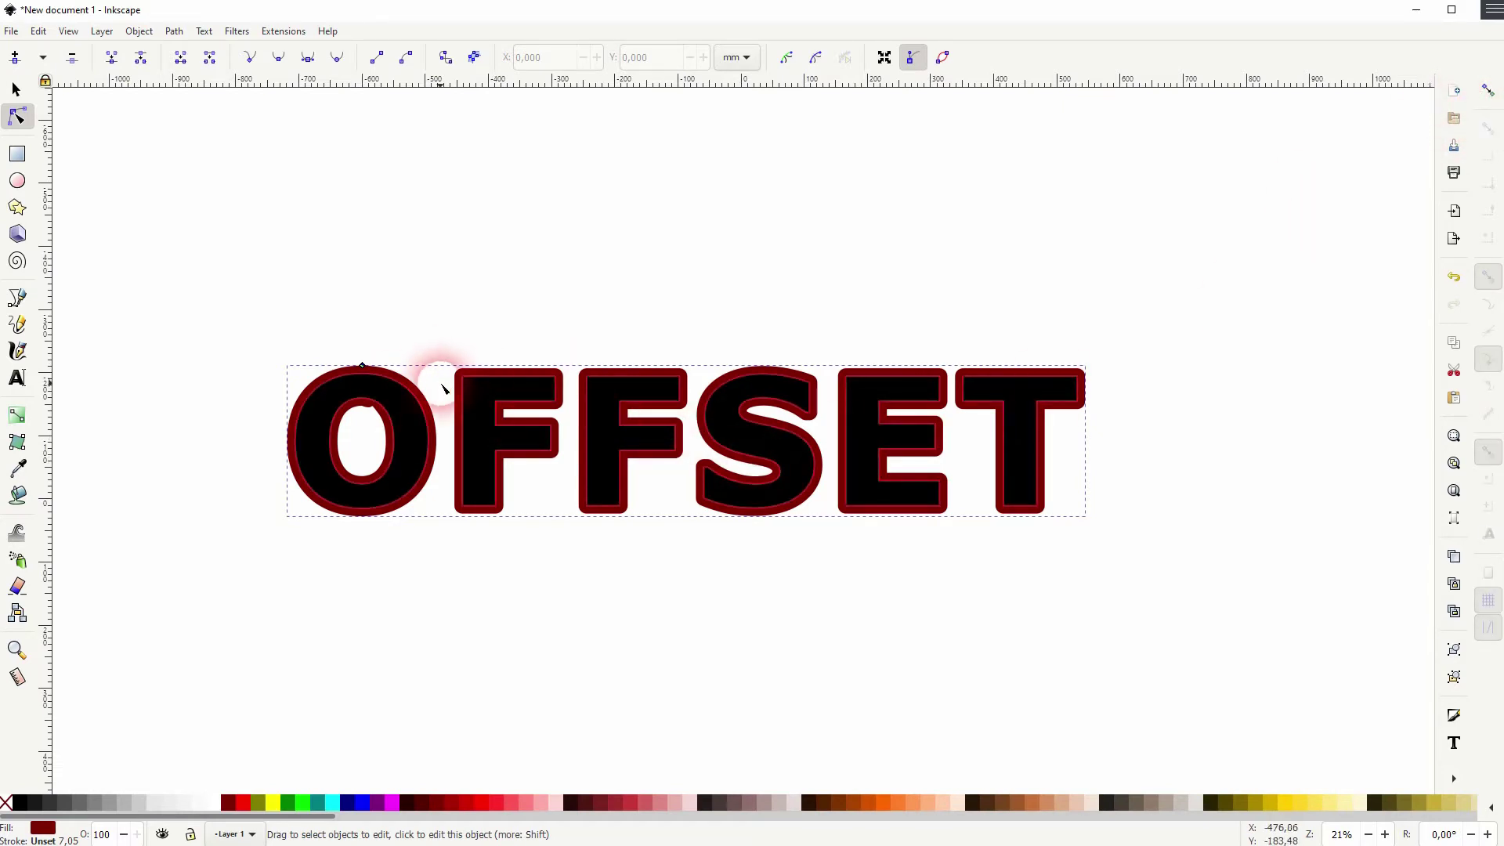
pyautogui.click(16, 89)
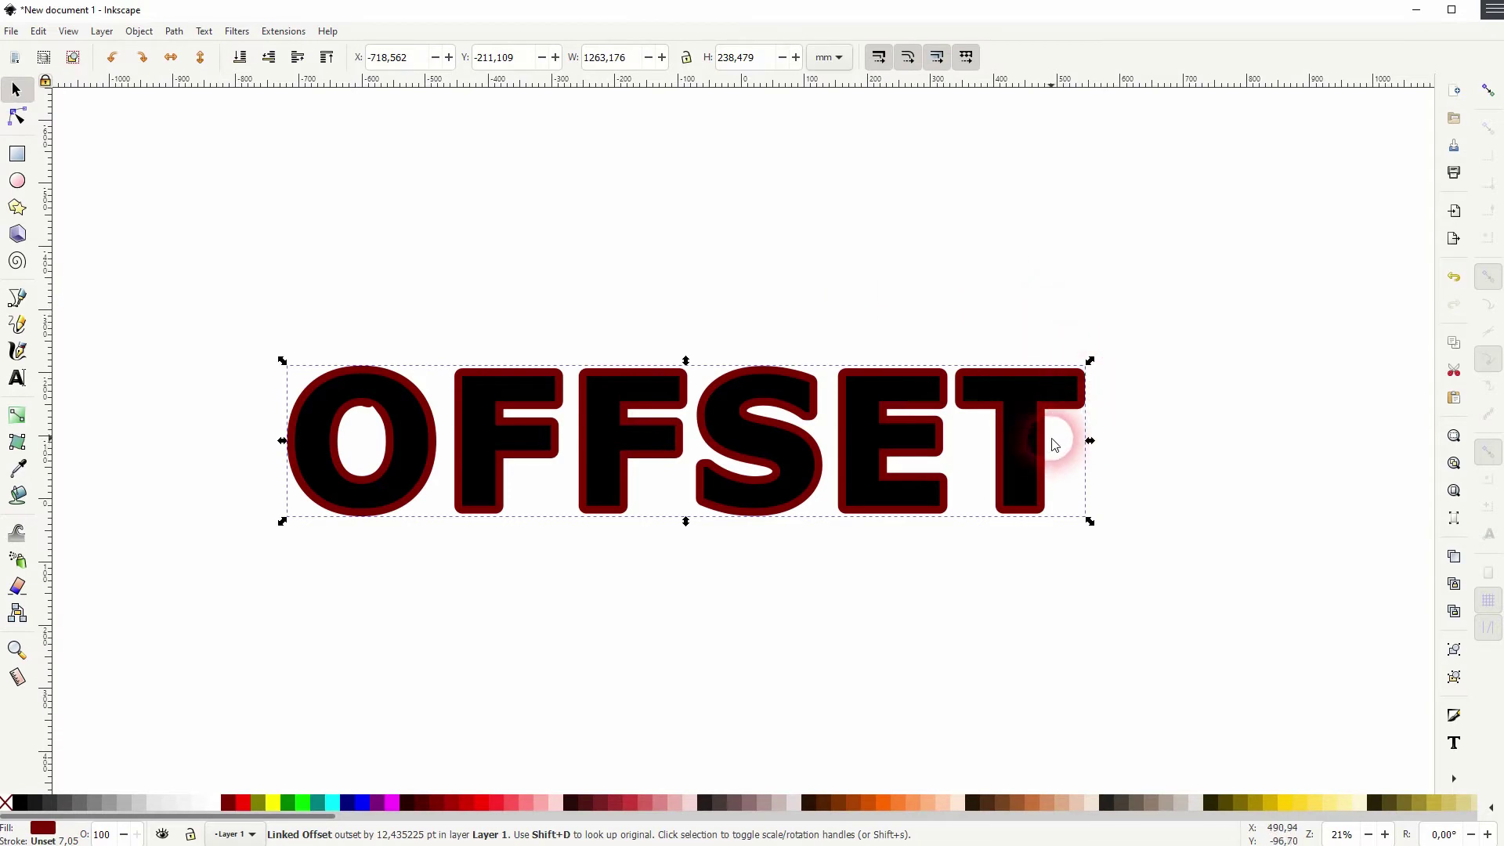
# Turn the maroon offset into a plain path and add a larger black linked offset around it.
pyautogui.click(174, 31)
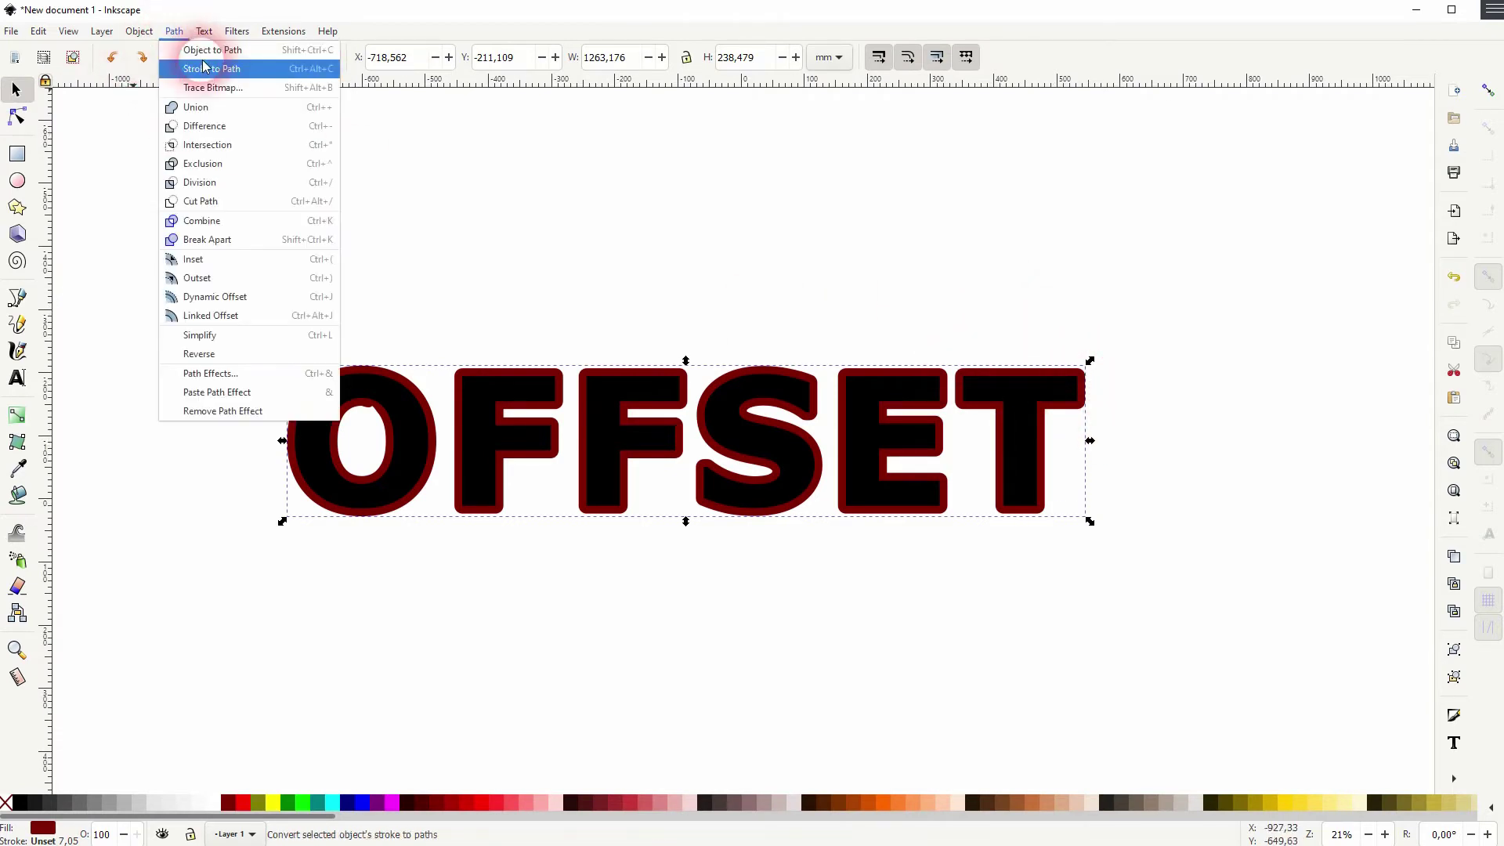
pyautogui.click(201, 51)
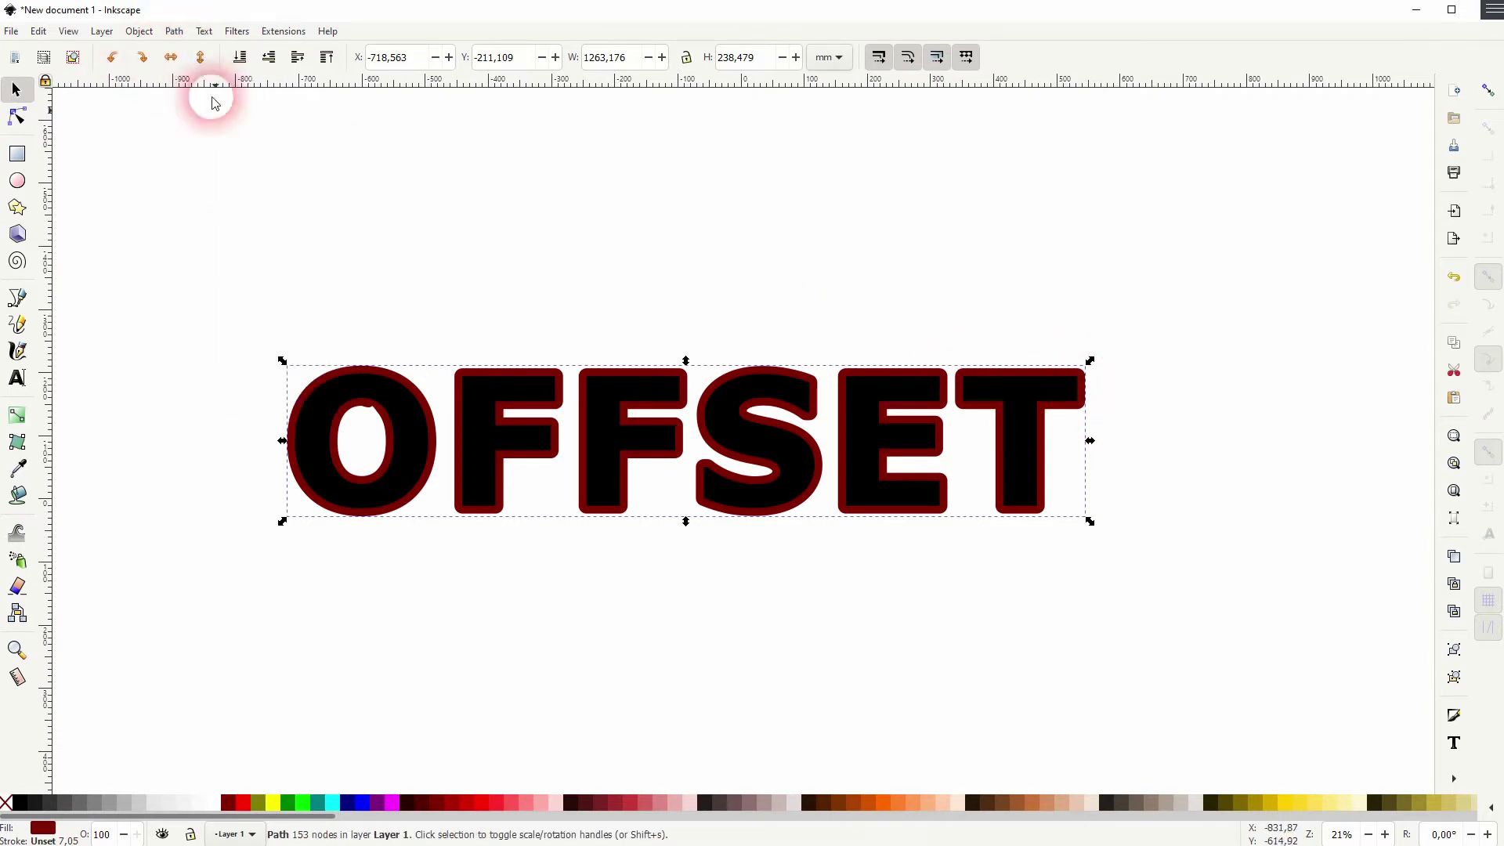
pyautogui.click(168, 33)
pyautogui.click(231, 314)
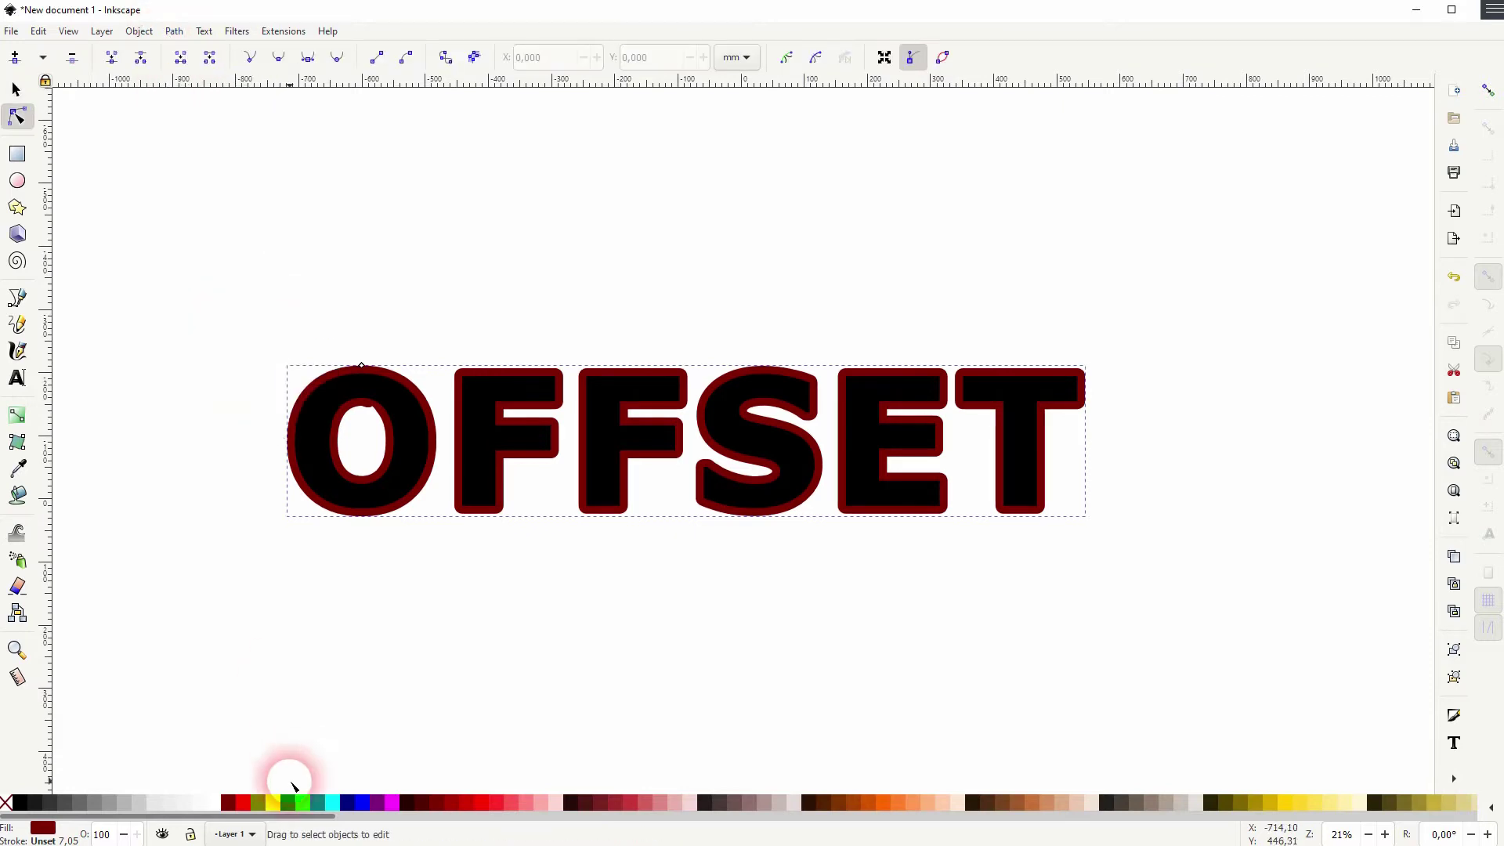
pyautogui.click(3, 805)
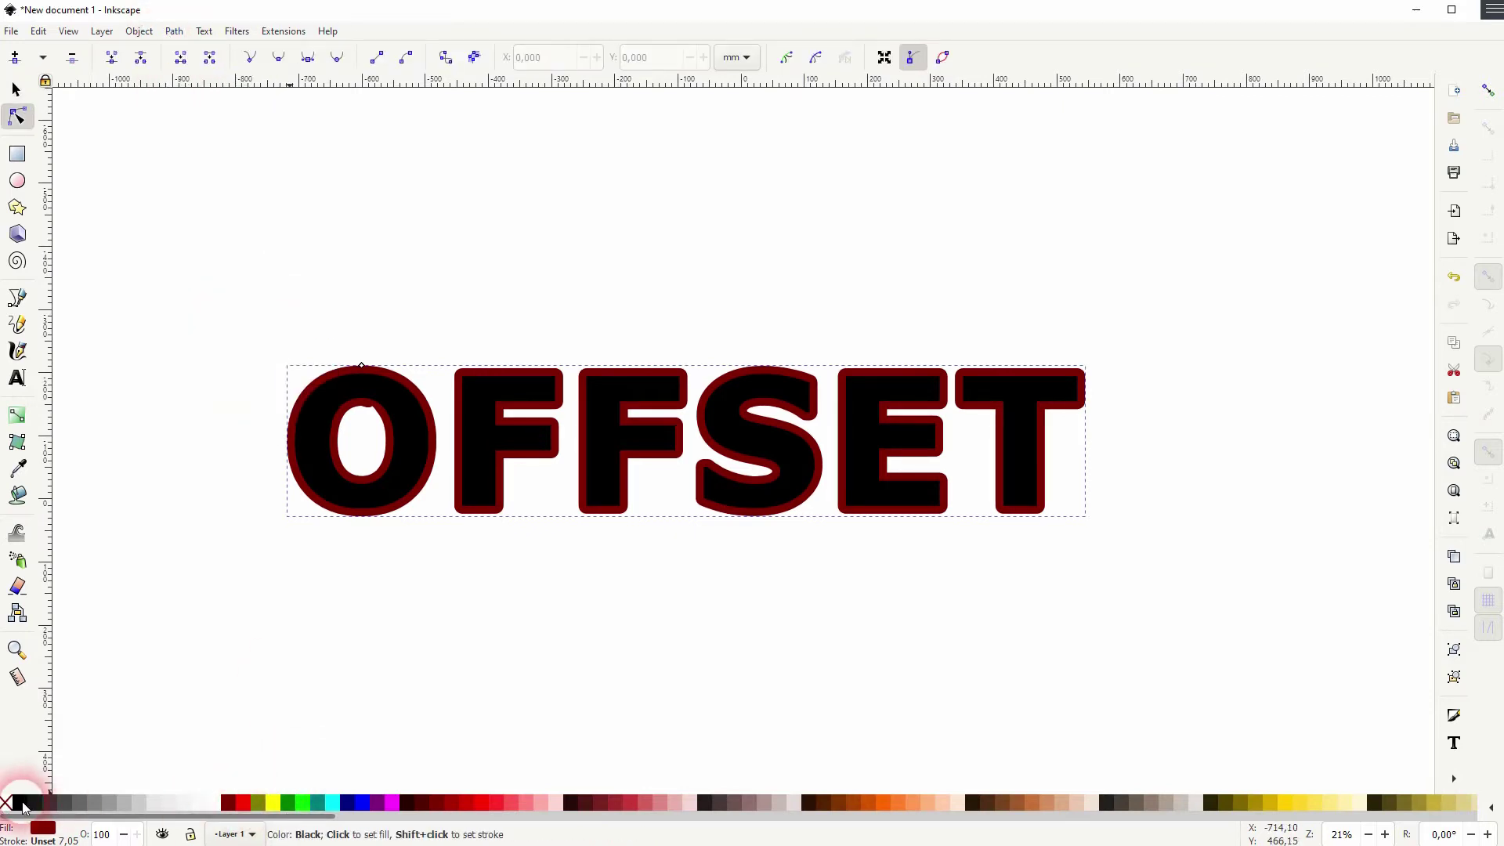
pyautogui.click(24, 805)
pyautogui.moveTo(361, 365); pyautogui.dragTo(369, 361)
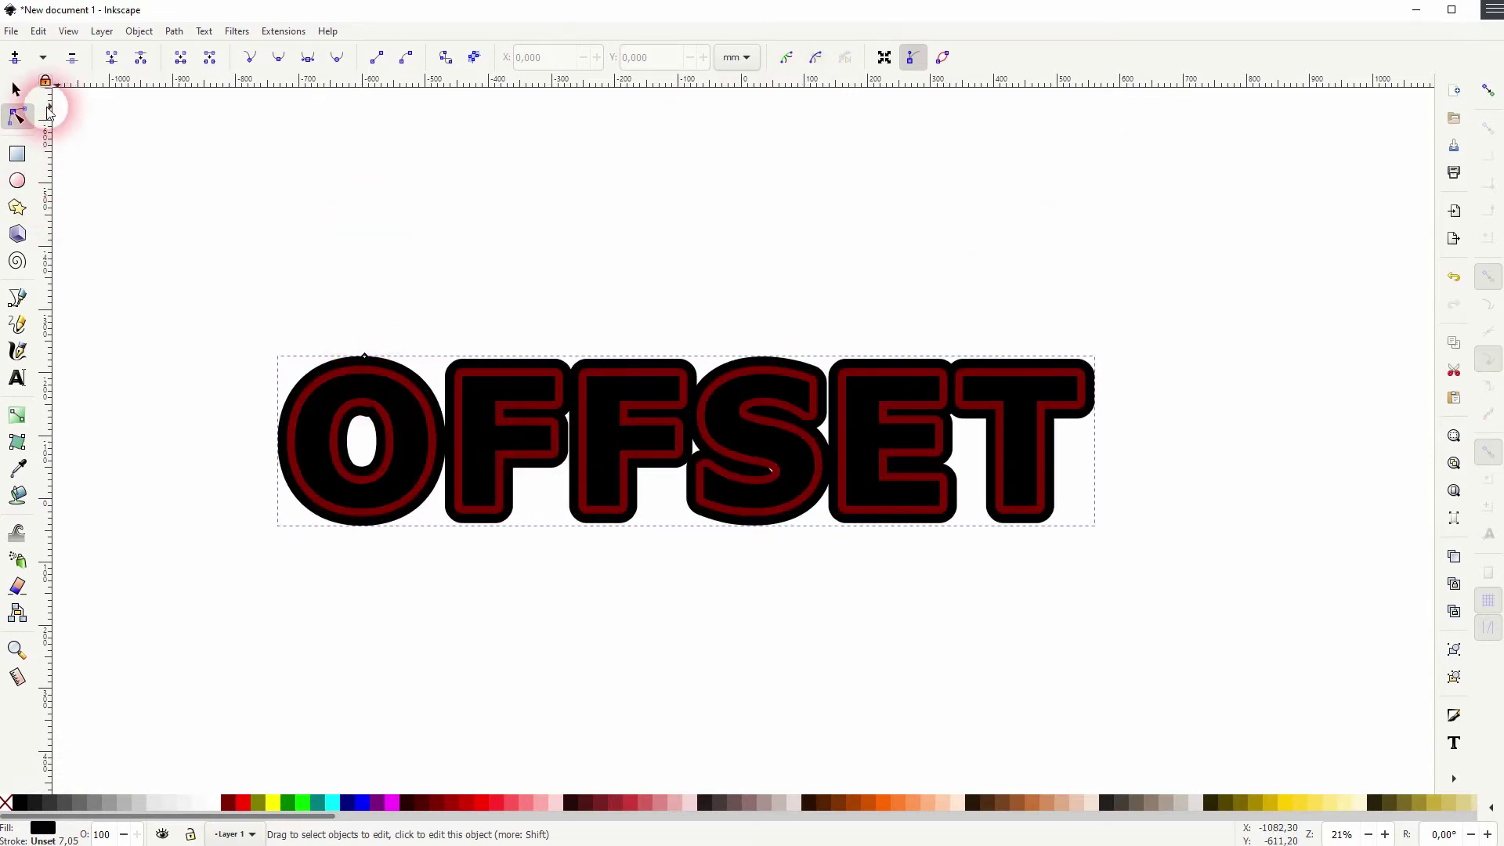
pyautogui.click(19, 91)
# Try repositioning the black and red offset shapes, then undo to restore them.
pyautogui.click(309, 185)
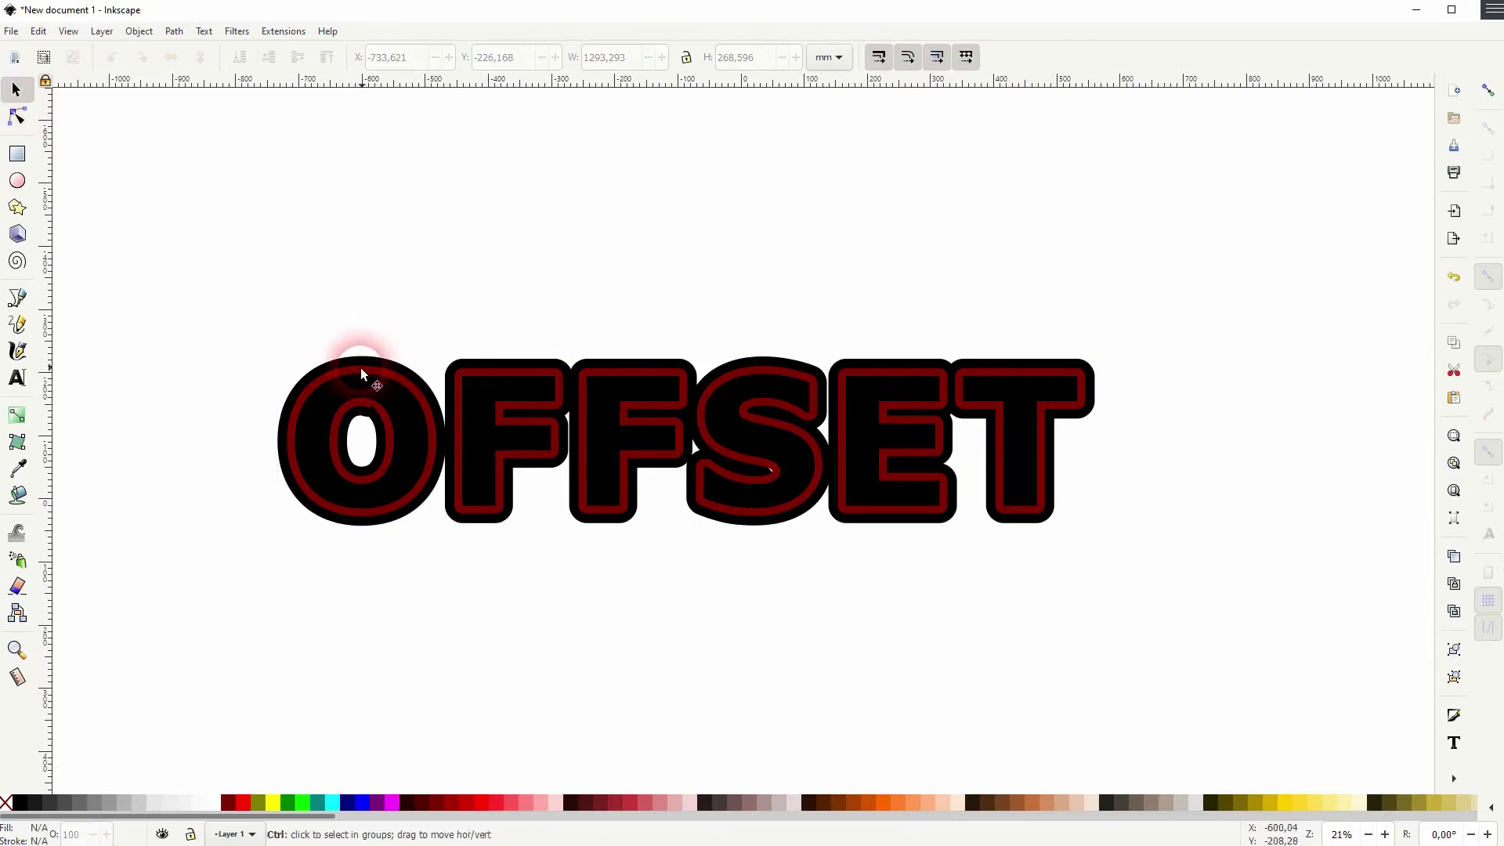
pyautogui.scroll(3, 360, 371)
pyautogui.scroll(-2, 474, 505)
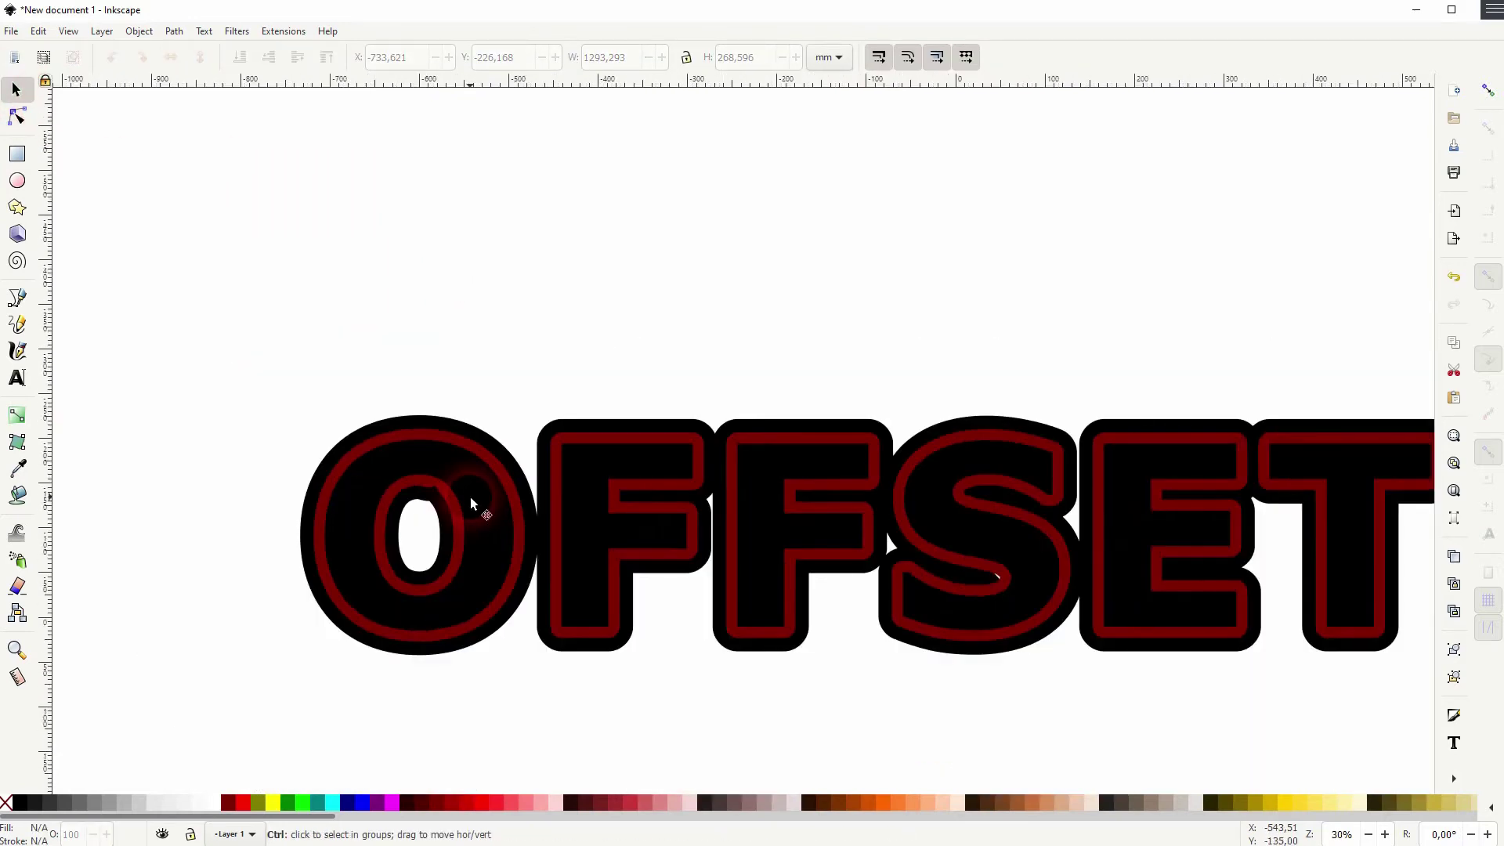
pyautogui.moveTo(538, 426); pyautogui.dragTo(878, 203)
pyautogui.moveTo(501, 455); pyautogui.dragTo(435, 207)
pyautogui.hotkey('ctrl', 'z')
pyautogui.hotkey('ctrl', 'z')
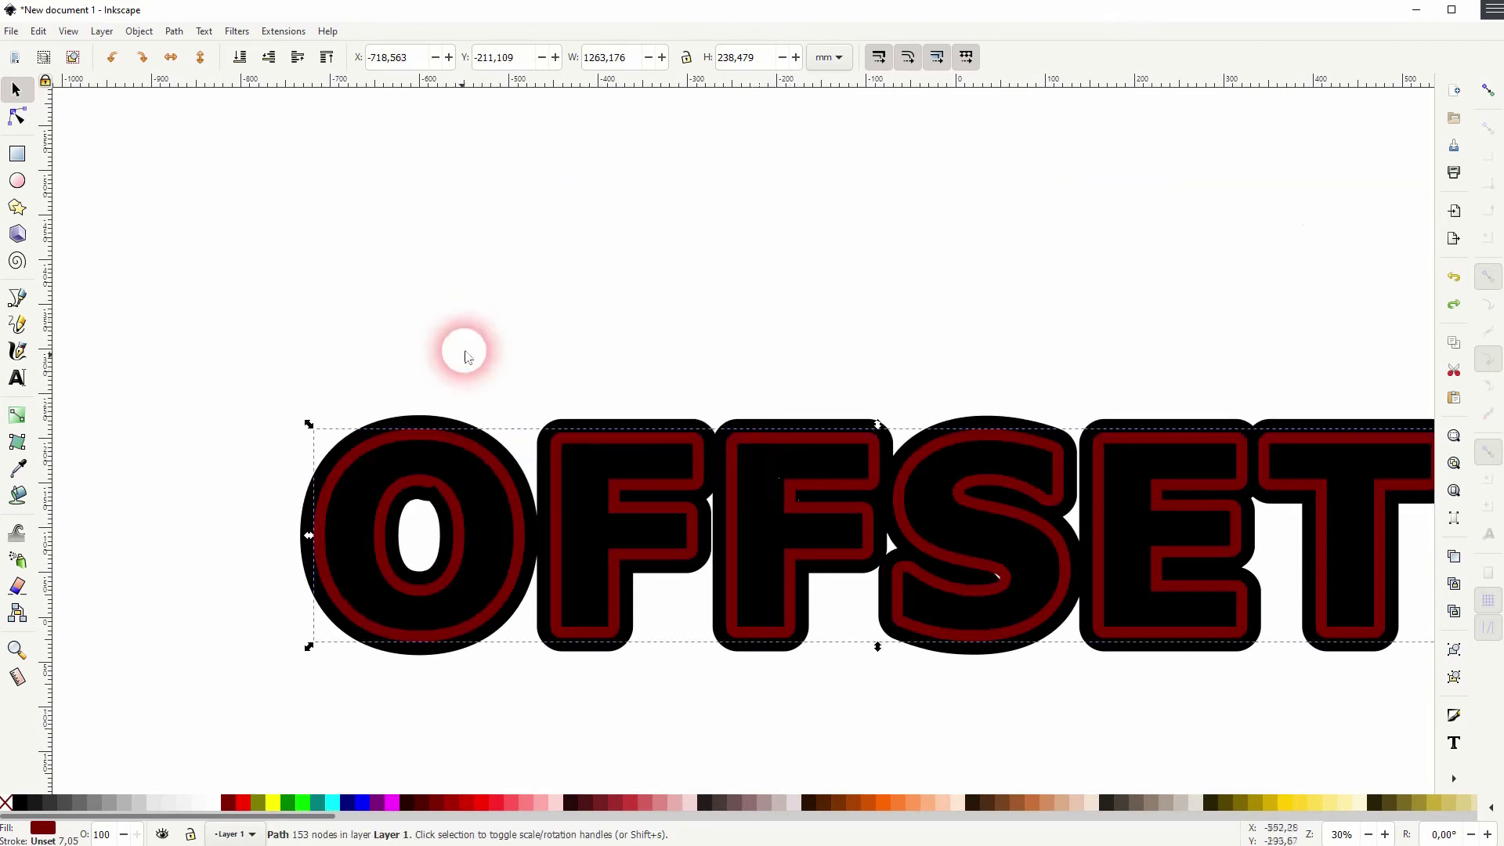
# Select the black outer offset and the red offset, and apply Path > Difference.
pyautogui.click(533, 317)
pyautogui.click(434, 432)
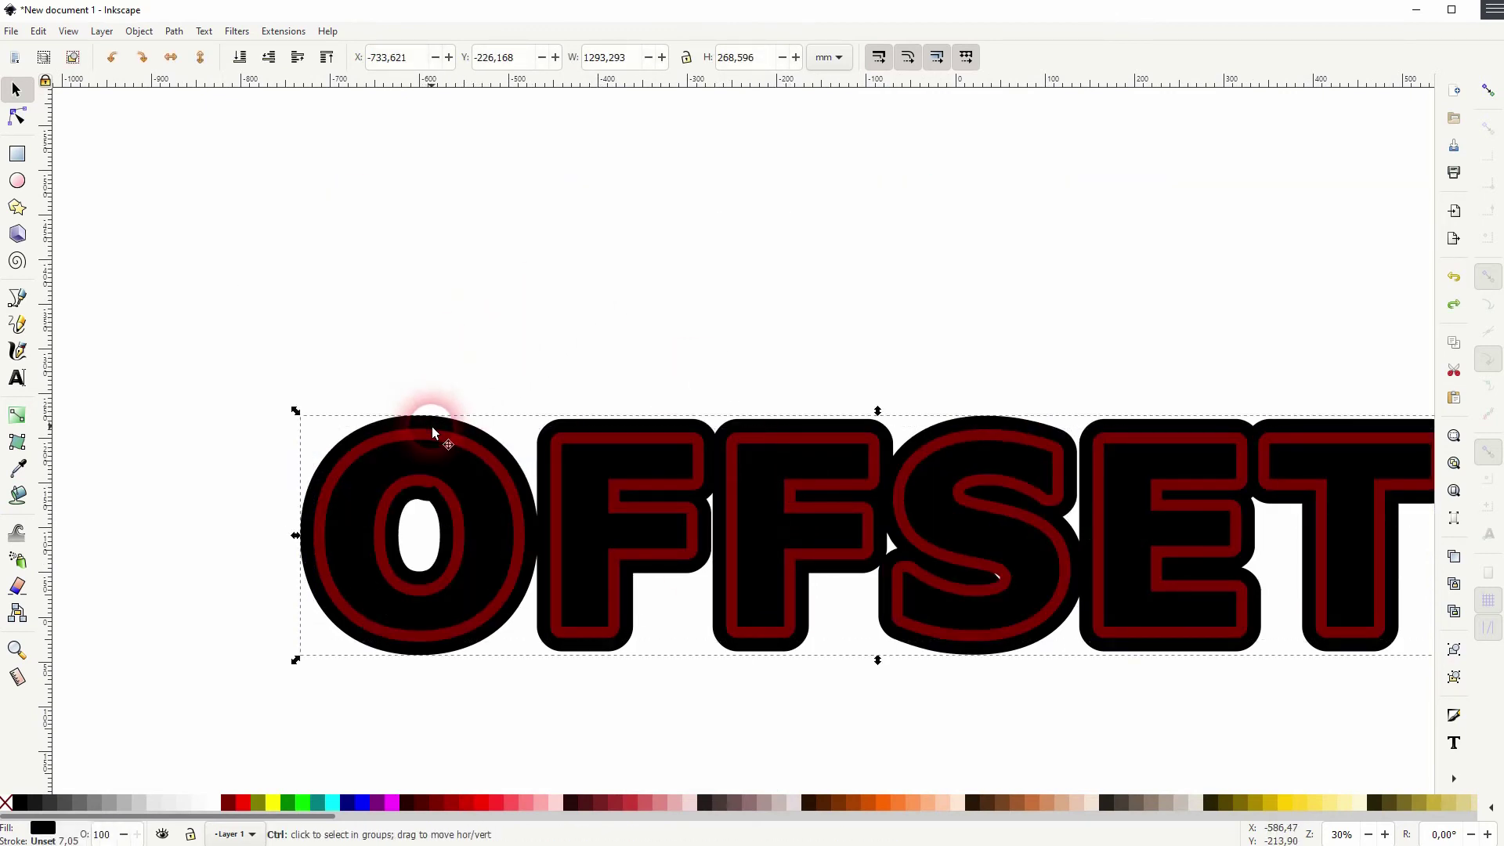
pyautogui.keyDown('ctrl'); pyautogui.scroll(4, 434, 432); pyautogui.keyUp('ctrl')
pyautogui.keyDown('shift'); pyautogui.click(450, 466); pyautogui.keyUp('shift')
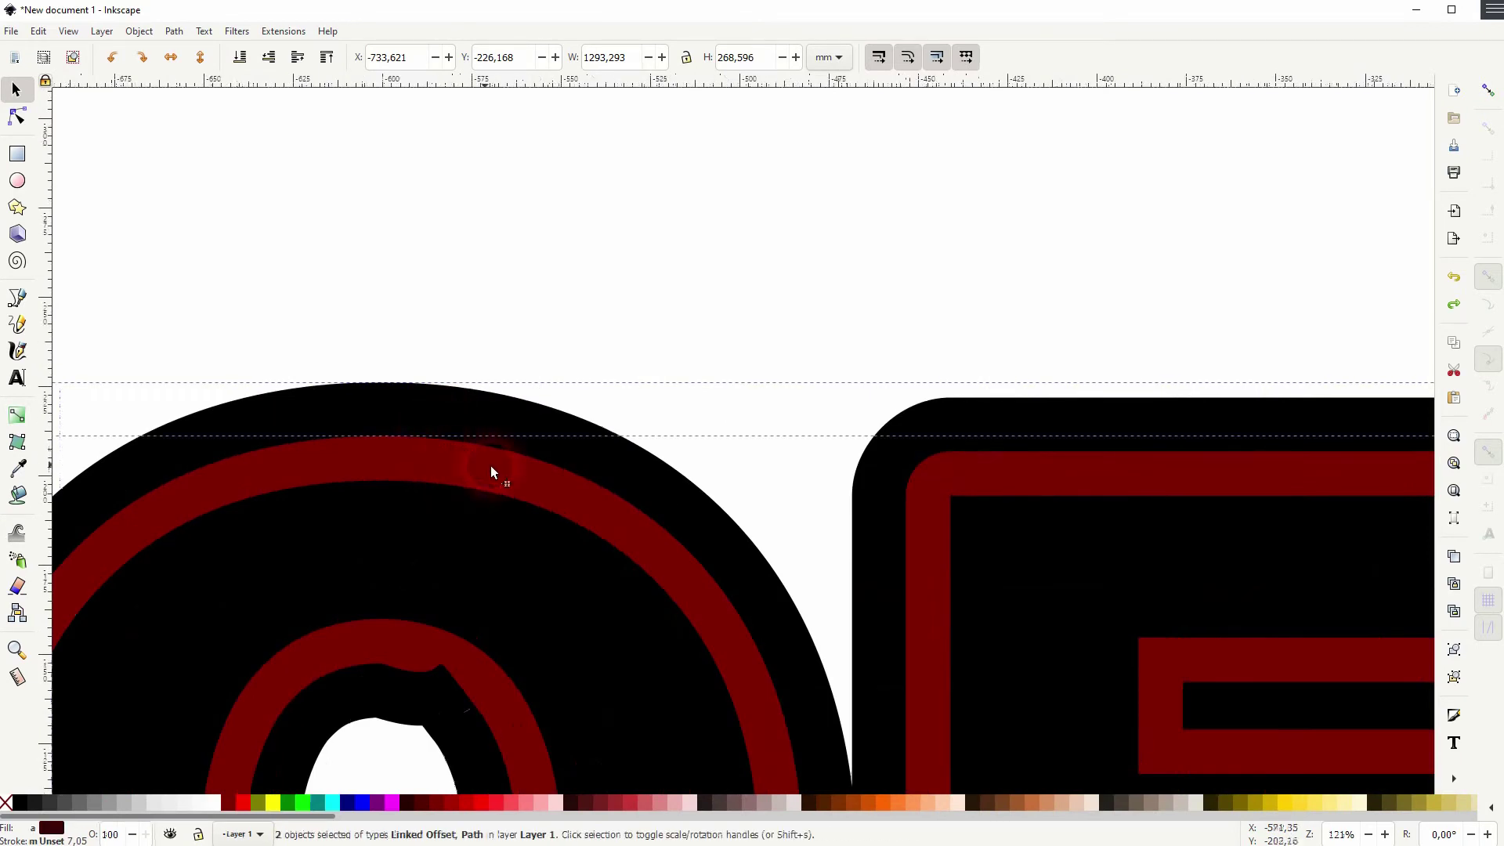
pyautogui.keyDown('ctrl'); pyautogui.scroll(-4, 515, 450); pyautogui.keyUp('ctrl')
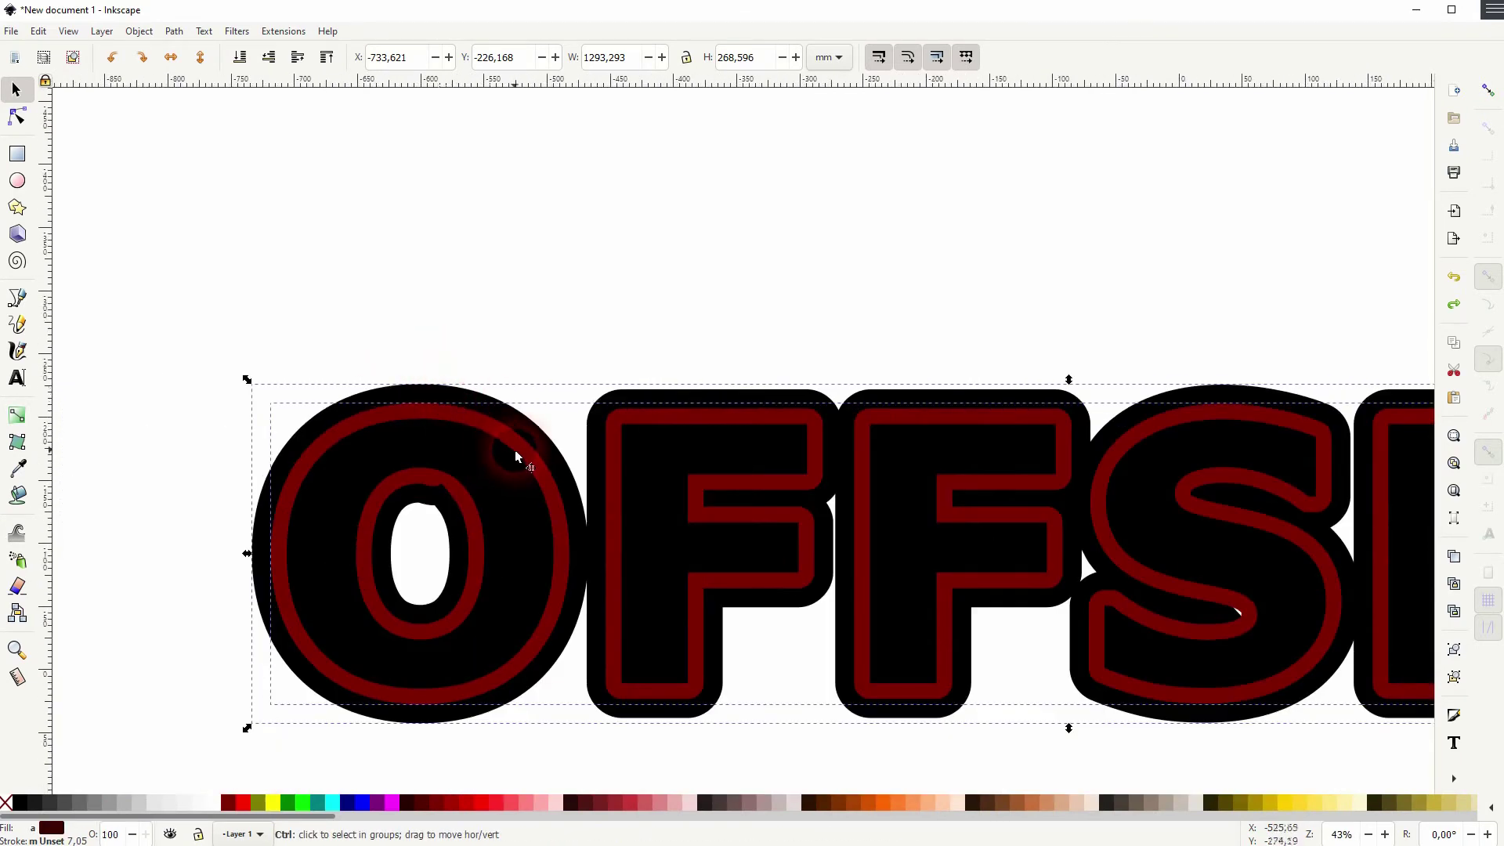
pyautogui.click(174, 31)
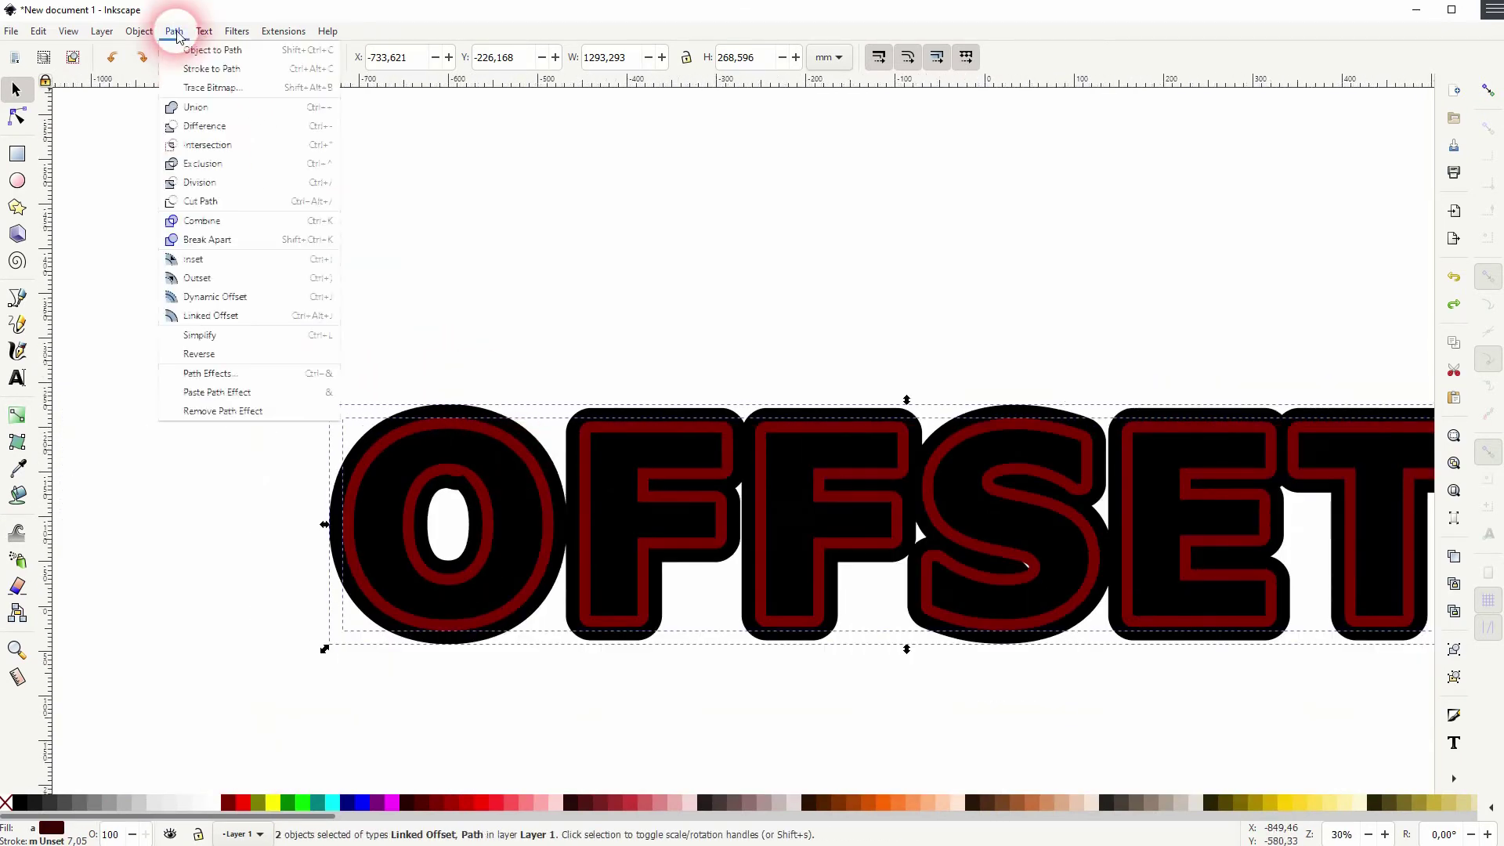
pyautogui.click(208, 125)
pyautogui.click(936, 386)
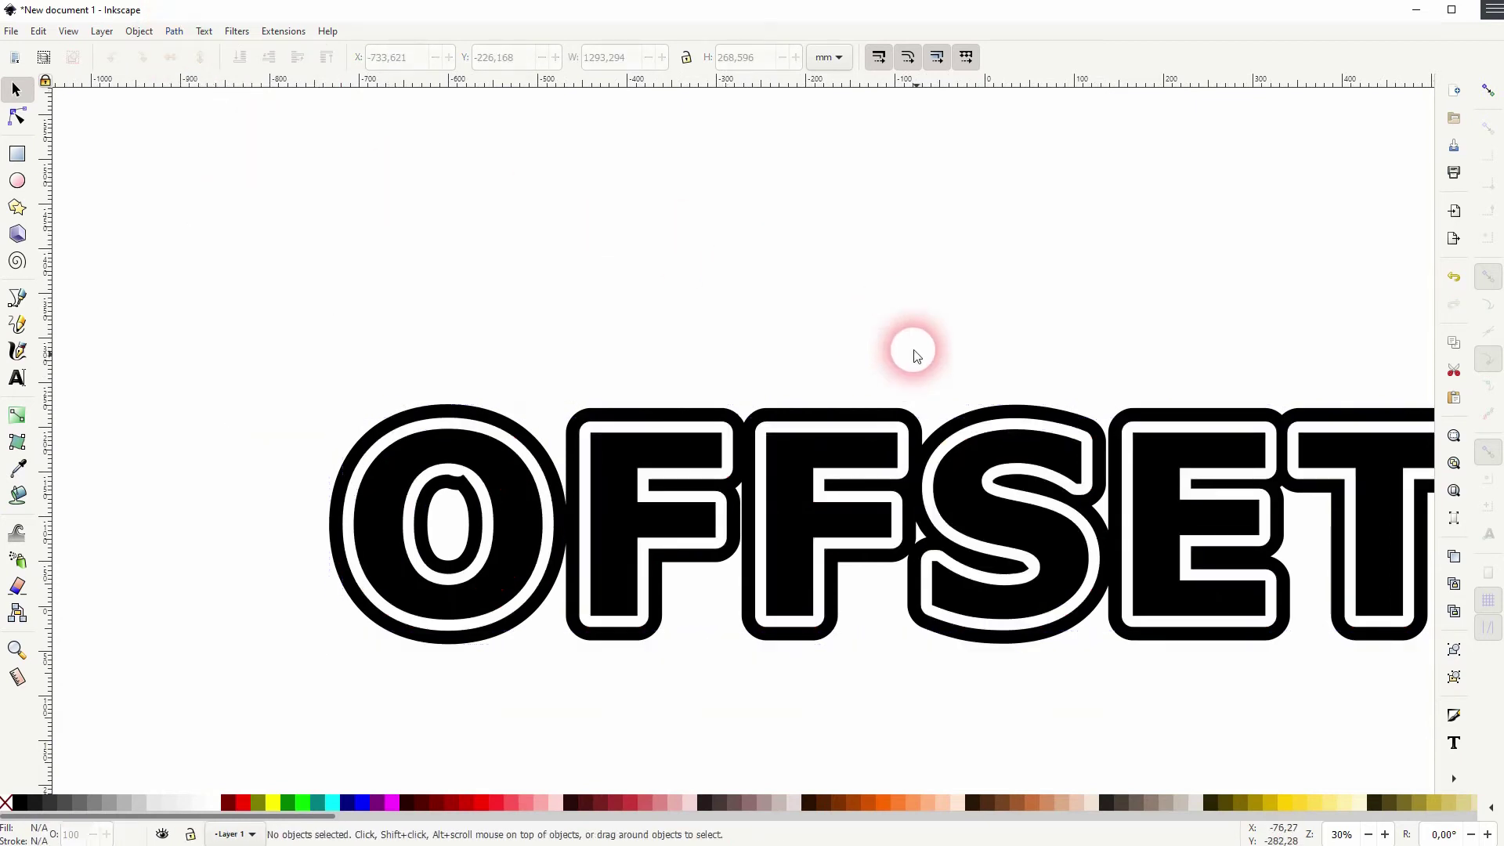
# Draw a large red test rectangle over OFFSET and lower it to the bottom.
pyautogui.keyDown('ctrl'); pyautogui.scroll(-2, 925, 386); pyautogui.keyUp('ctrl')
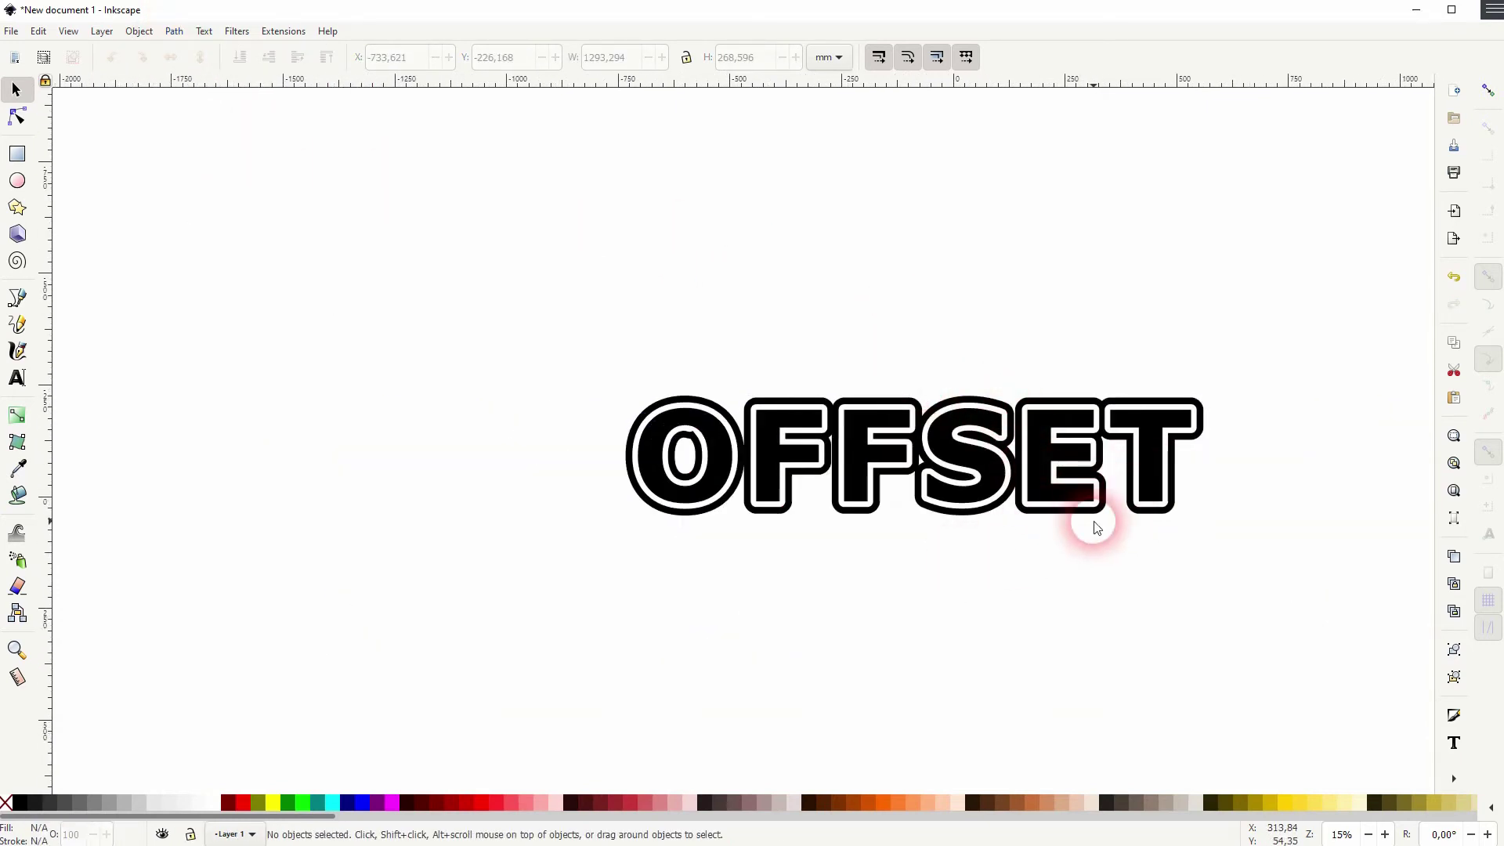
pyautogui.moveTo(1010, 543); pyautogui.dragTo(775, 560)
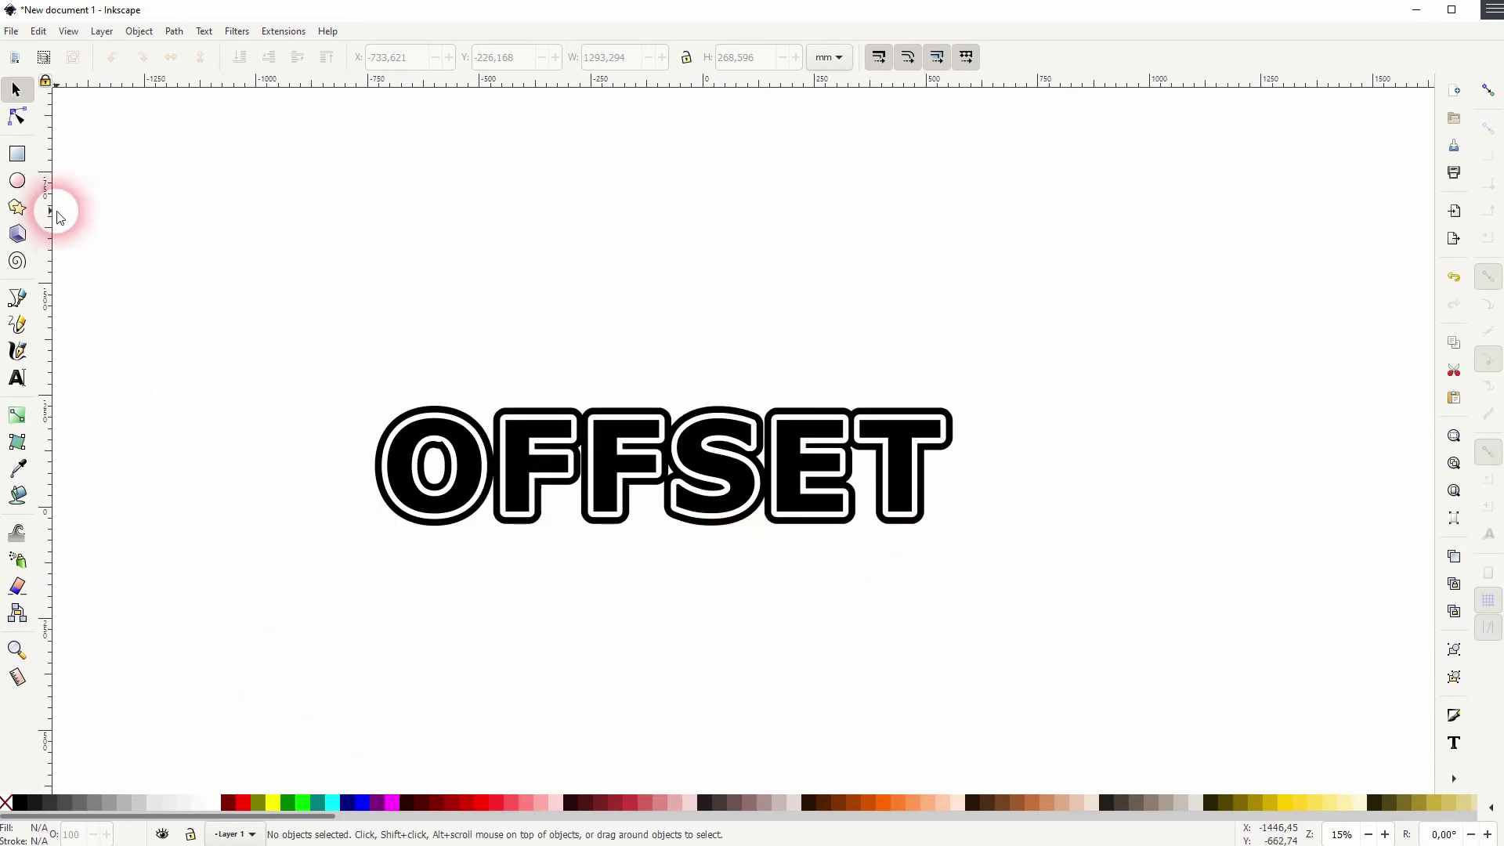
pyautogui.click(17, 154)
pyautogui.moveTo(233, 305); pyautogui.dragTo(1128, 591)
pyautogui.click(463, 802)
pyautogui.click(21, 116)
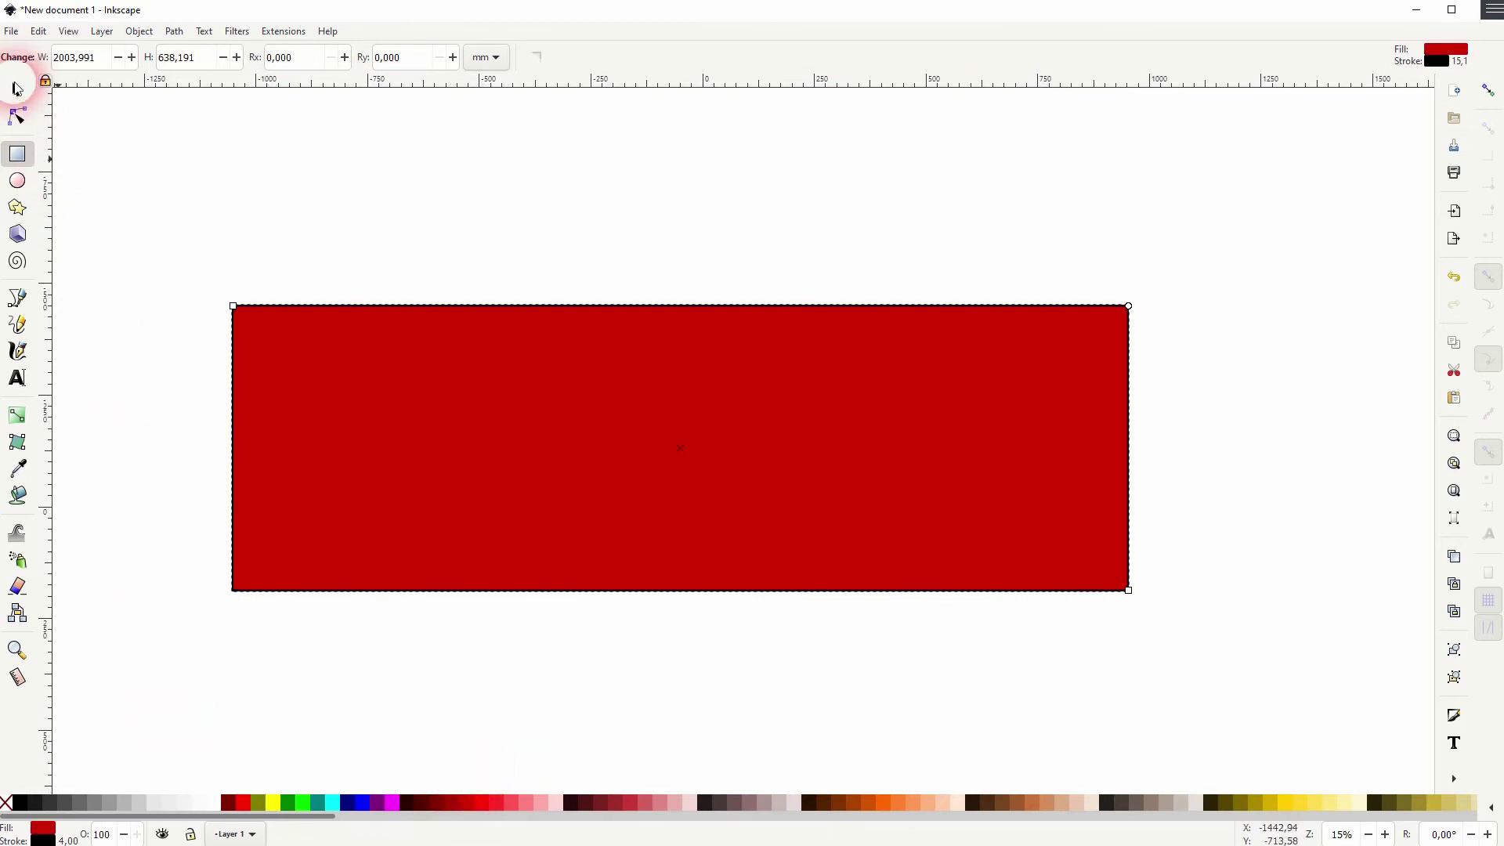
pyautogui.click(240, 57)
pyautogui.click(496, 157)
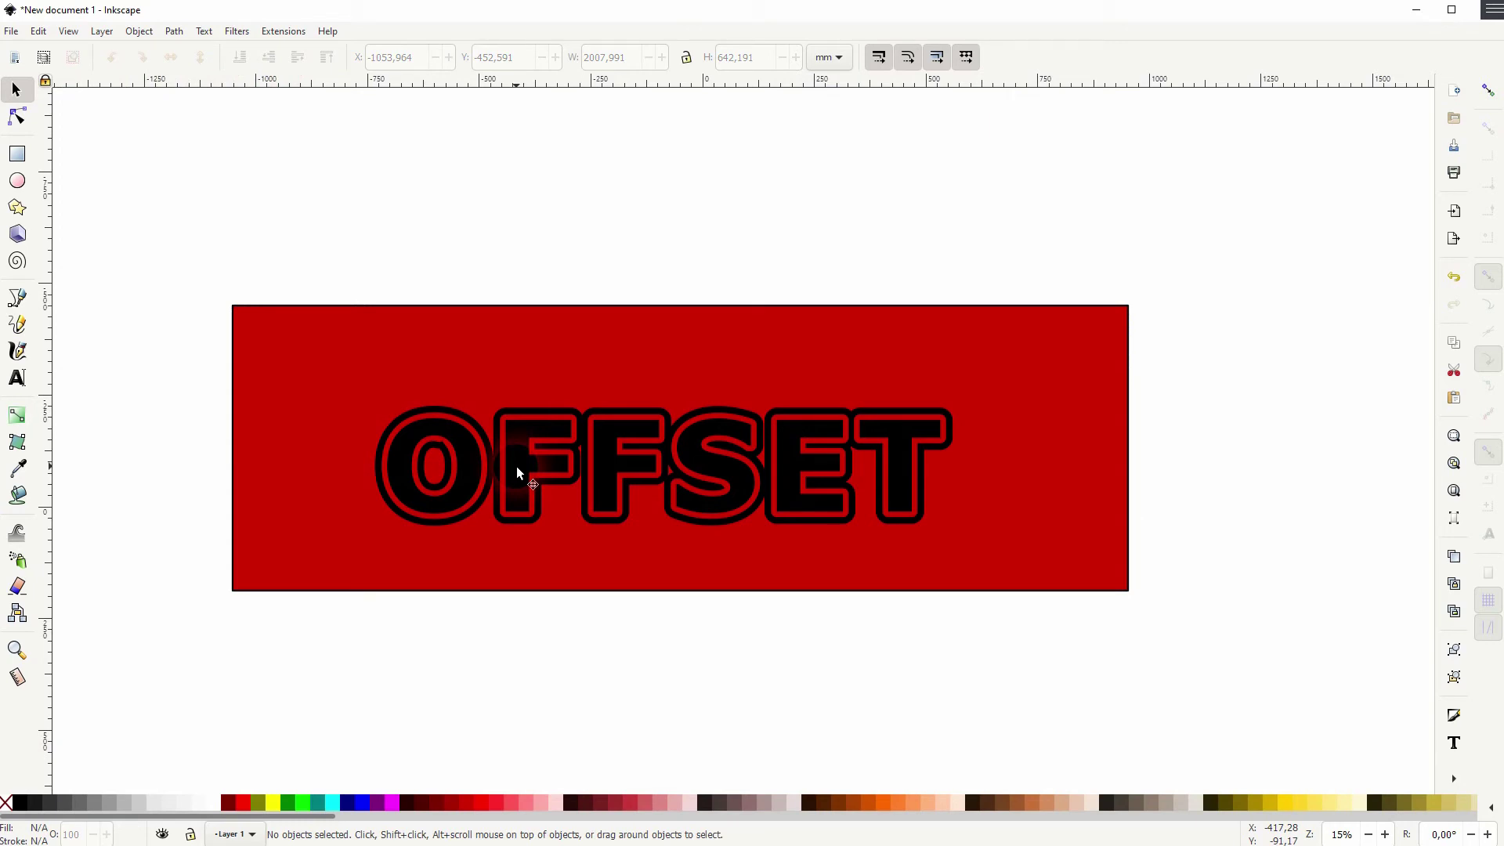
# Slide the test rectangle across the text, delete it, and group both OFFSET paths.
pyautogui.moveTo(348, 536); pyautogui.dragTo(1058, 538)
pyautogui.moveTo(1148, 509); pyautogui.dragTo(539, 517)
pyautogui.press('Delete')
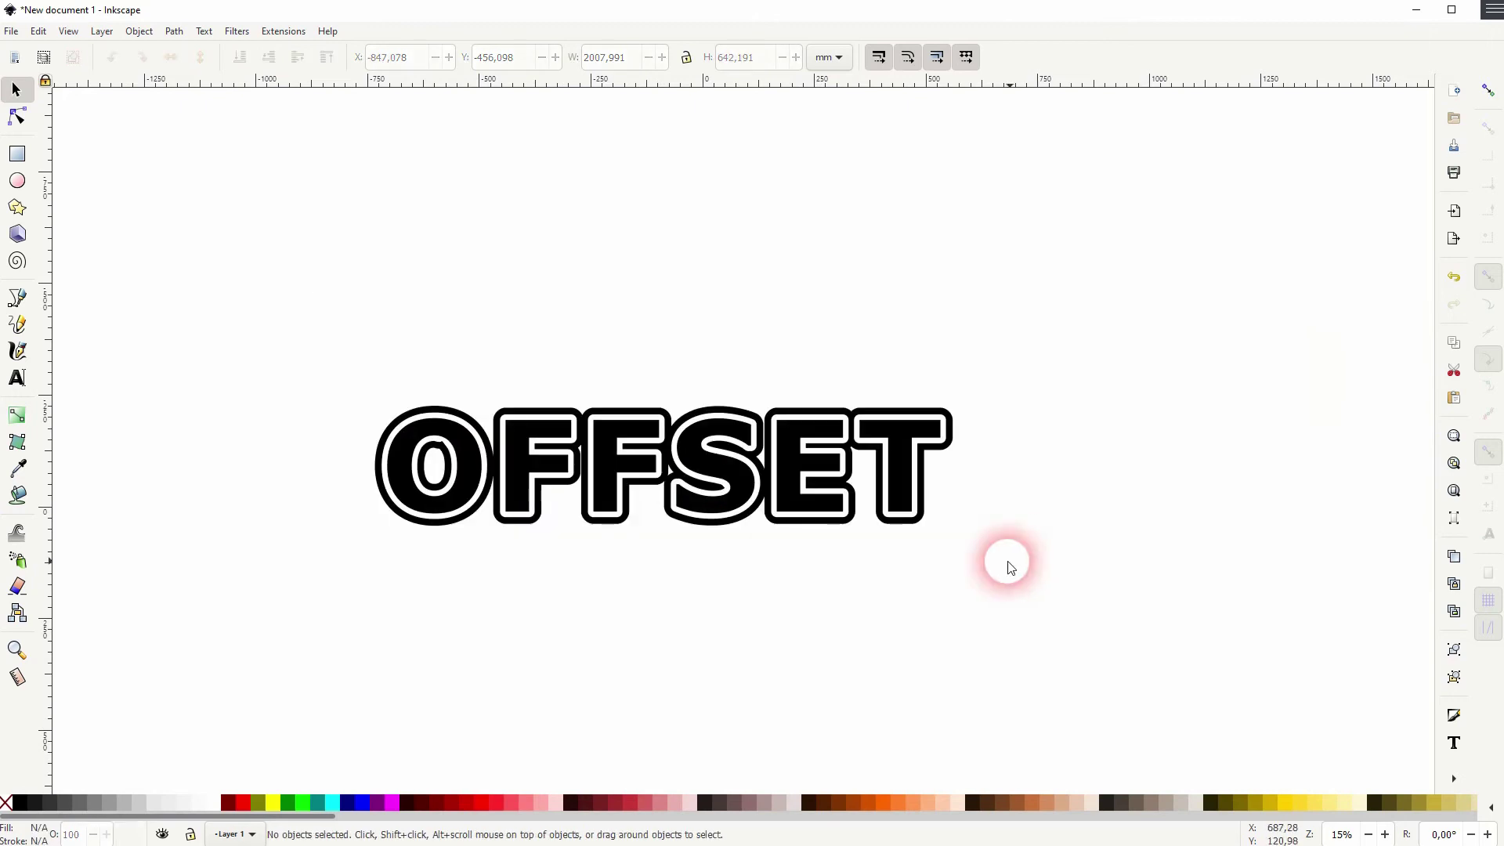
pyautogui.moveTo(221, 589); pyautogui.dragTo(1085, 343)
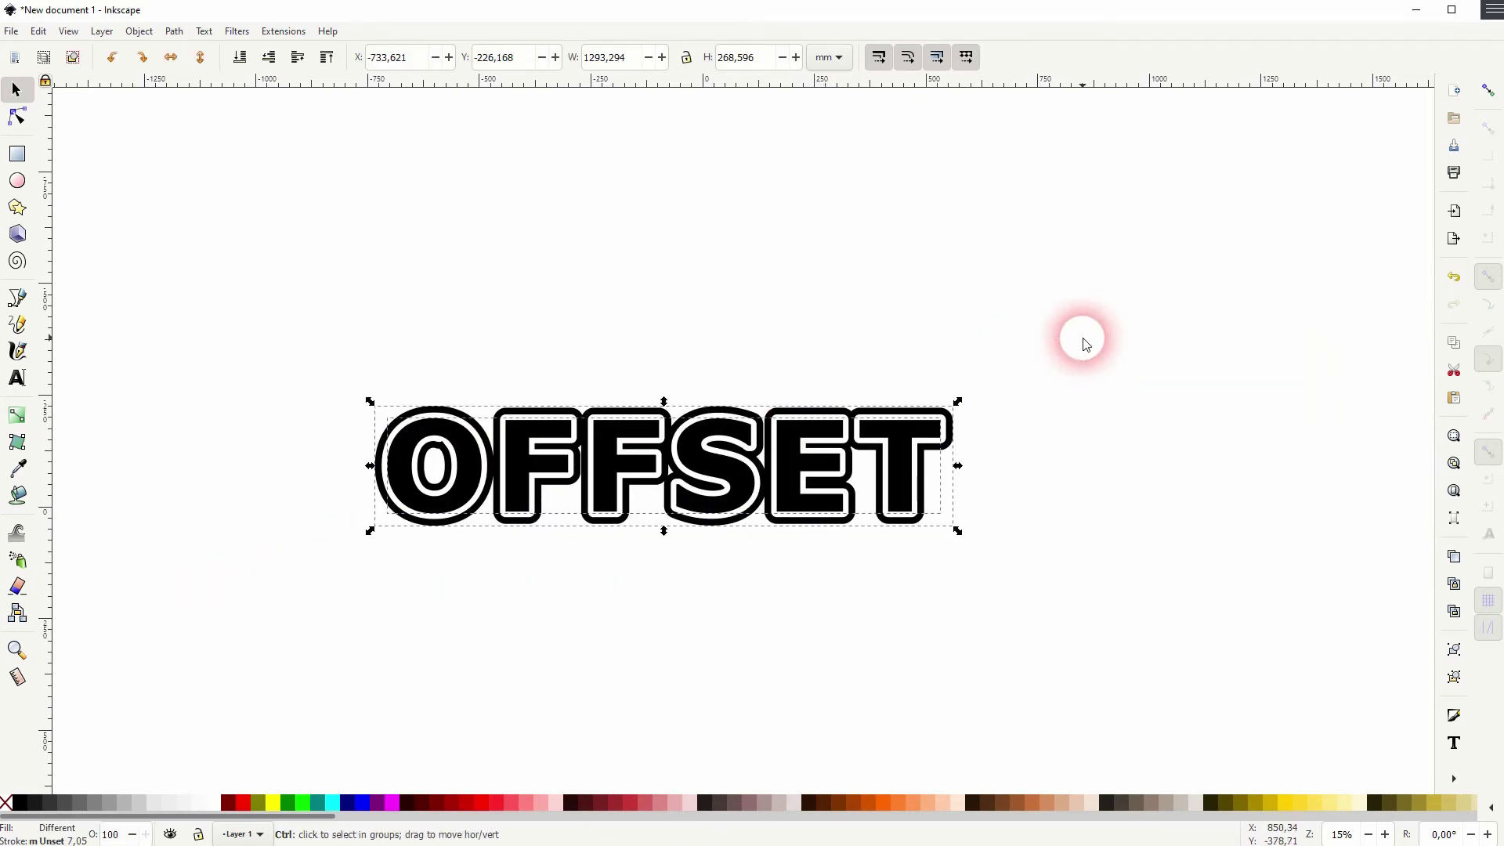
pyautogui.hotkey('ctrl', 'g')
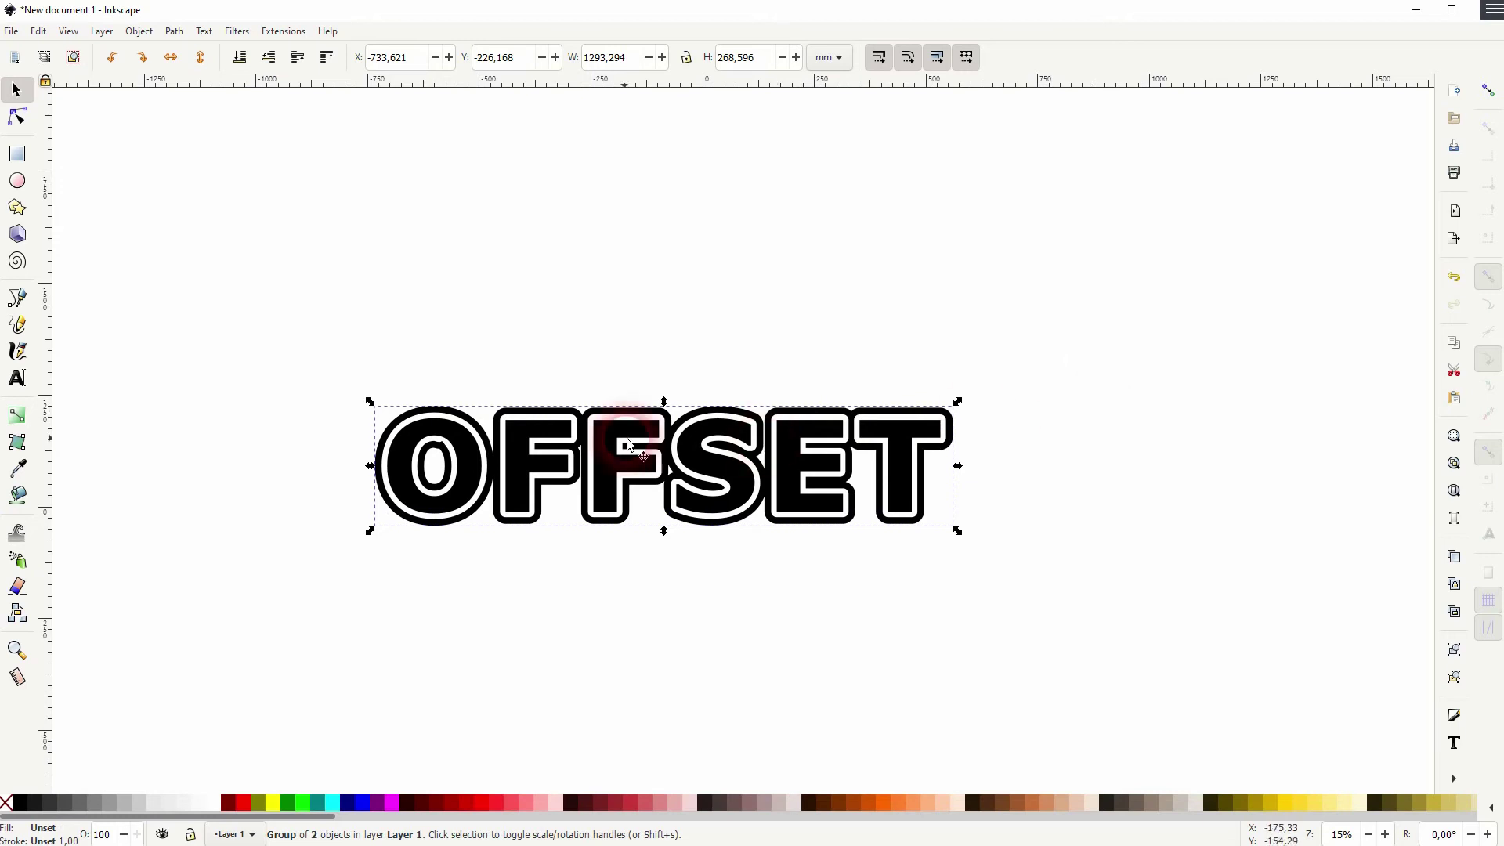
# Zoom in on the separated OFFSET paths and try the Node tool before returning to Selector.
pyautogui.scroll(5, 435, 461)
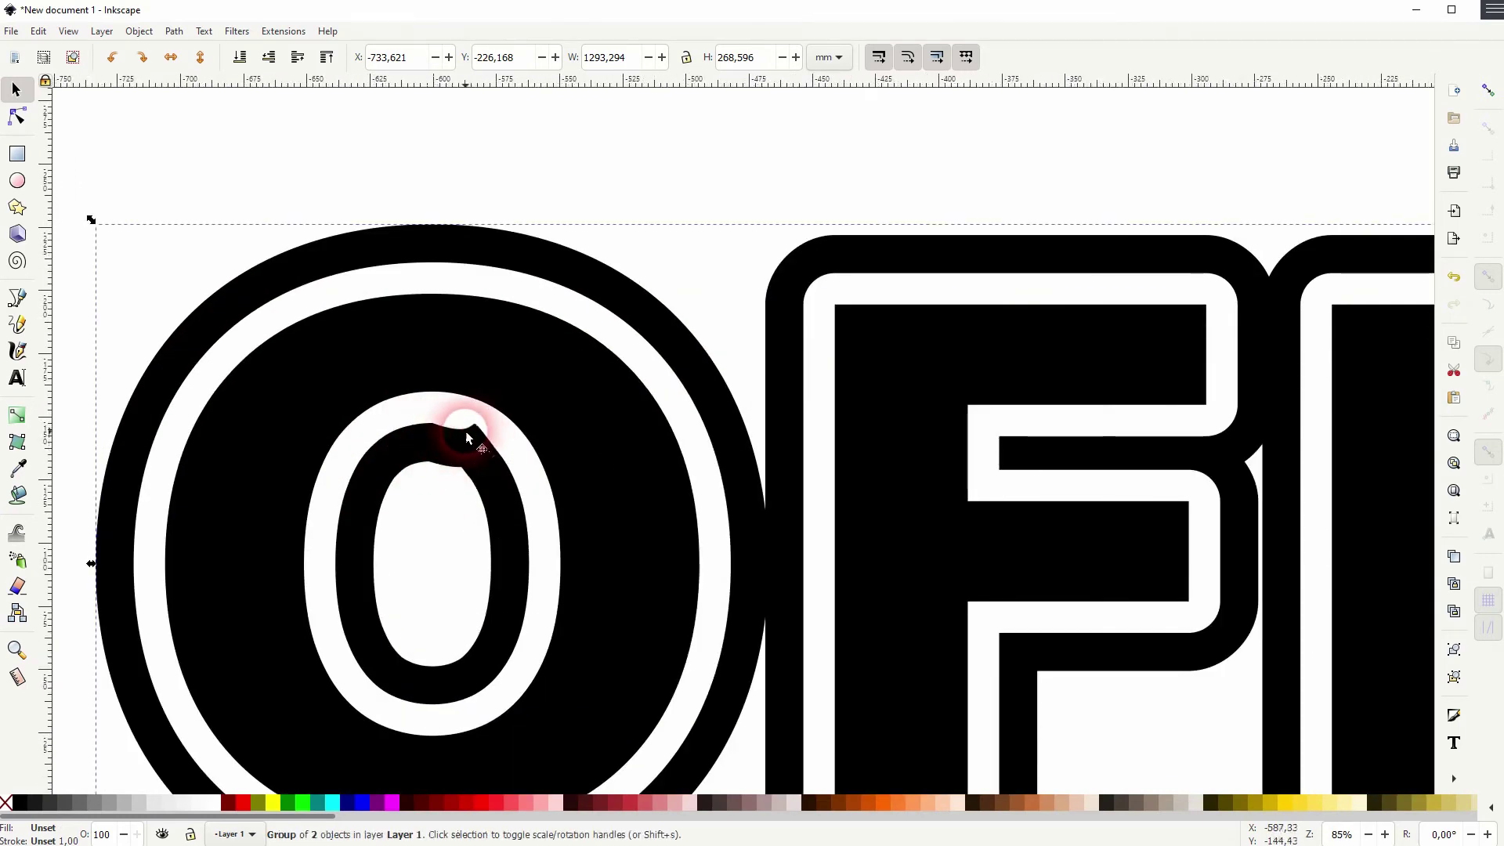
pyautogui.click(18, 117)
pyautogui.click(15, 90)
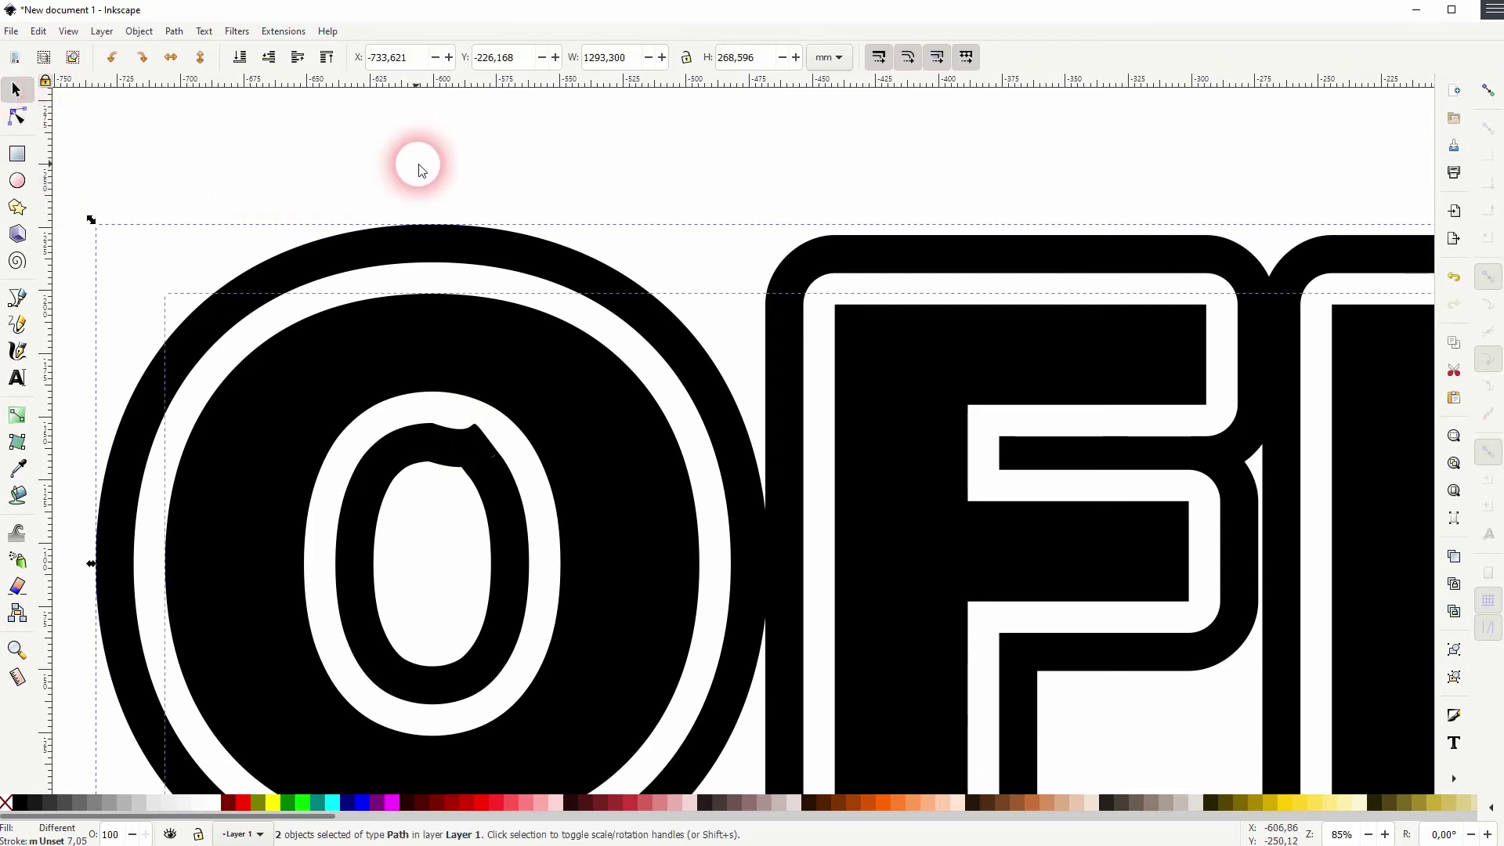
# Show the inner O path's nodes and drag nodes and handles to flatten the top bump.
pyautogui.click(16, 117)
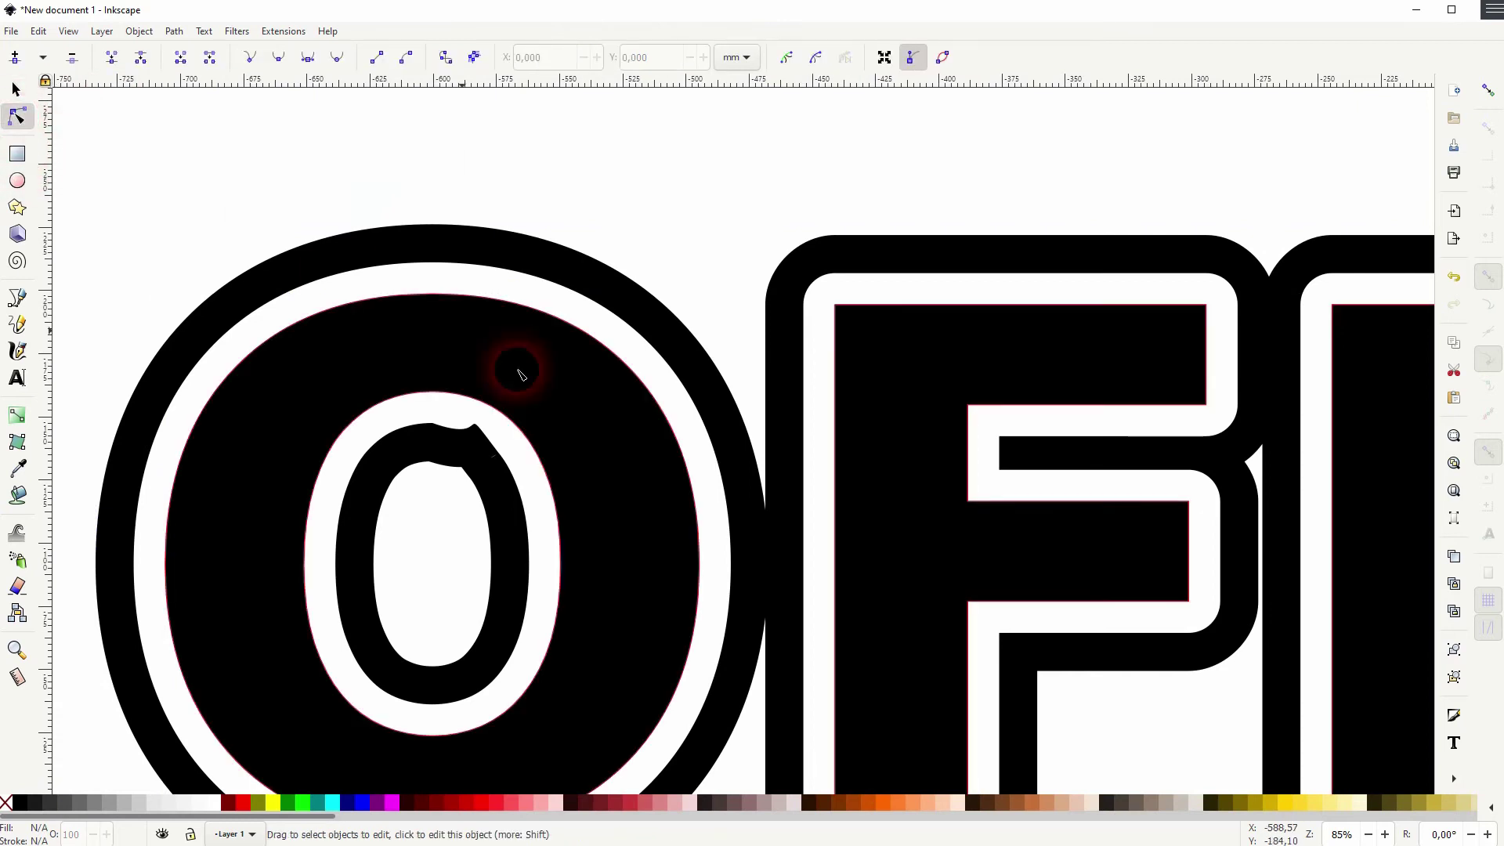
pyautogui.click(474, 458)
pyautogui.scroll(1, 468, 452)
pyautogui.scroll(2, 468, 453)
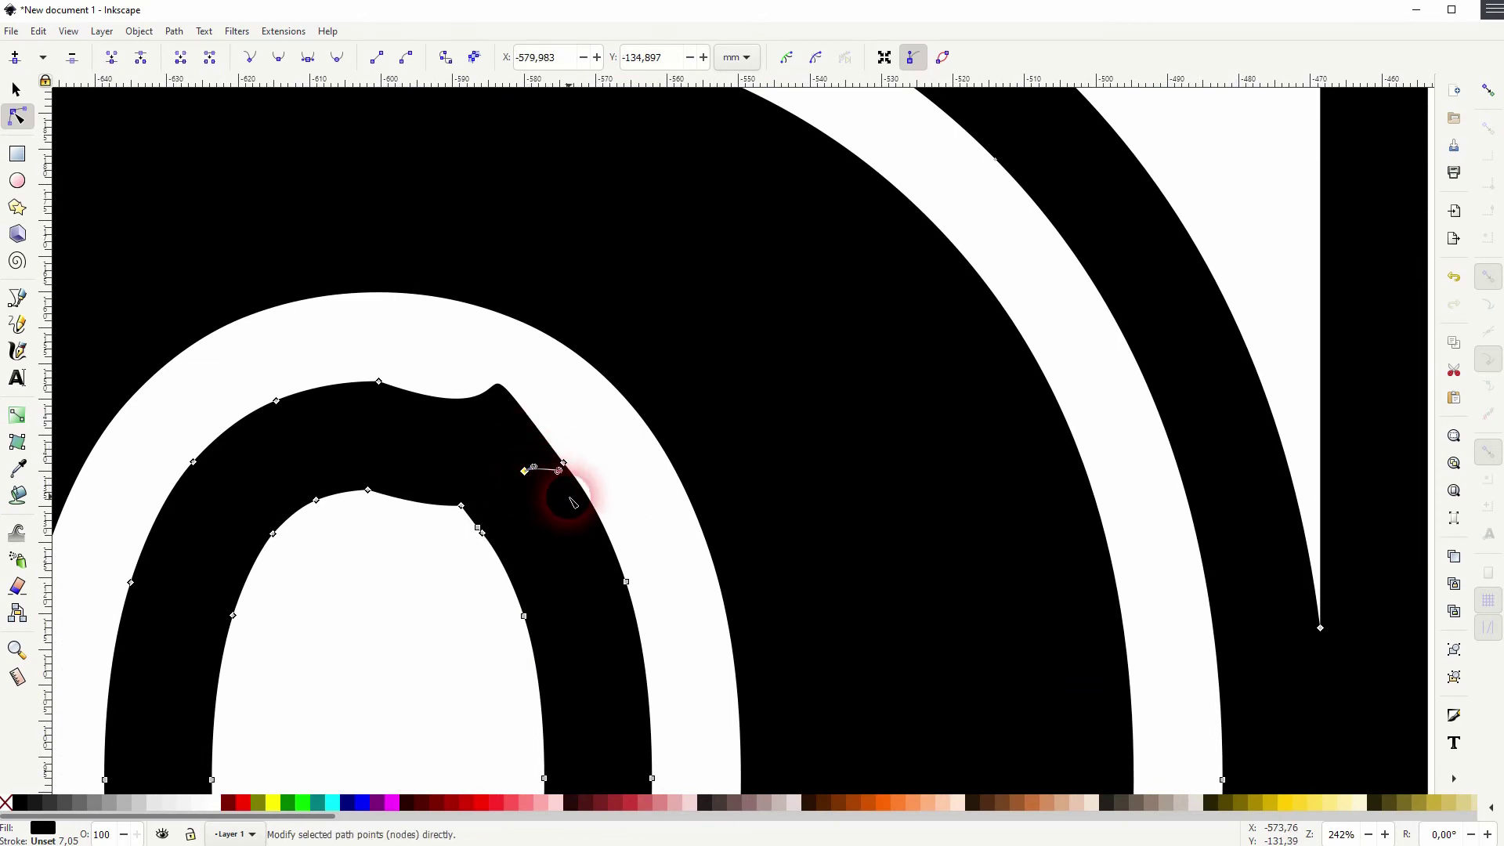
pyautogui.moveTo(524, 471); pyautogui.dragTo(559, 469)
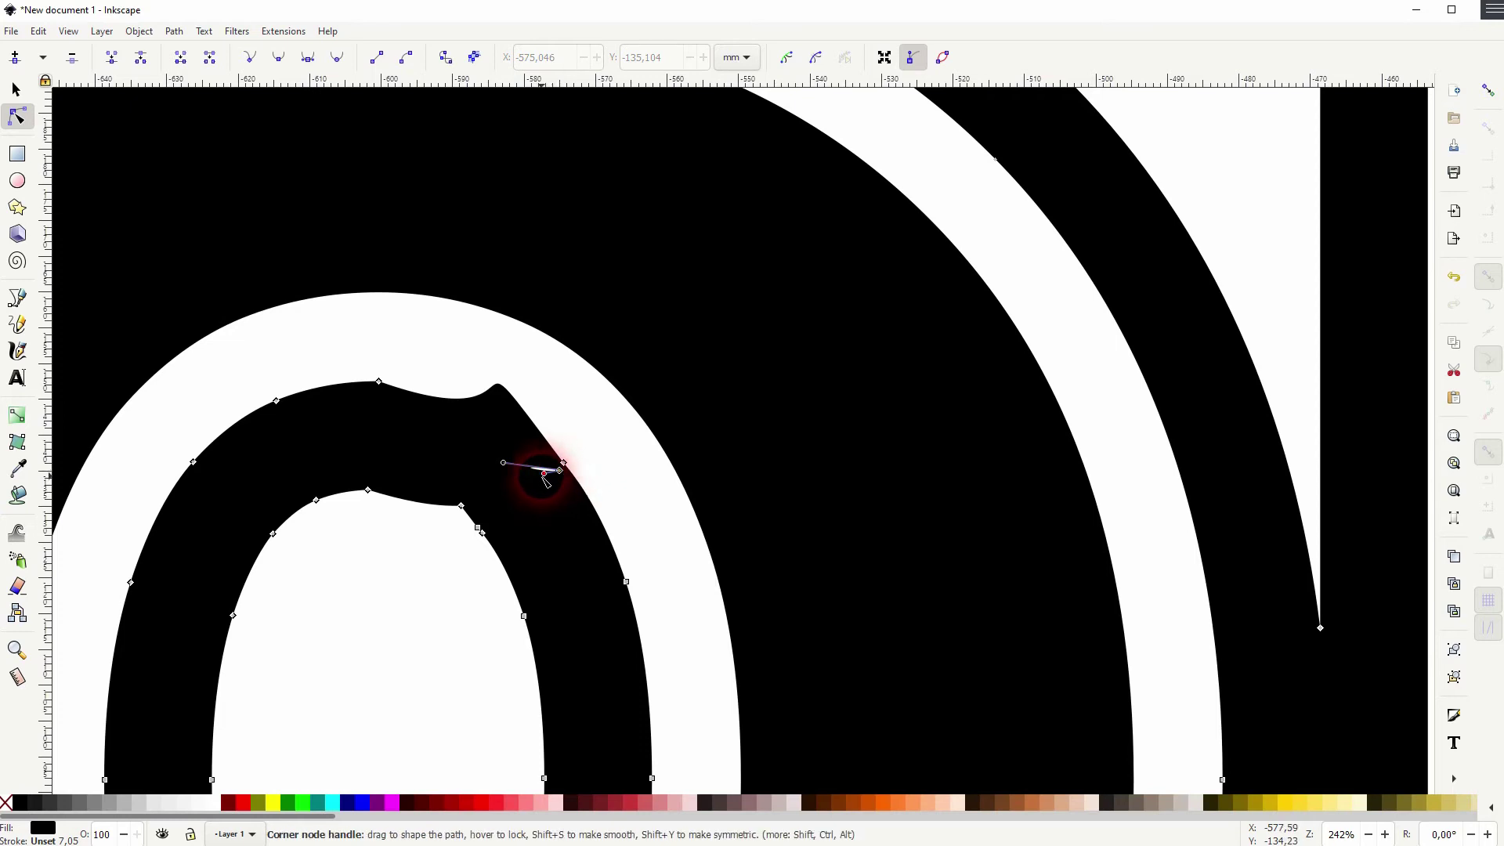
pyautogui.moveTo(566, 466); pyautogui.dragTo(443, 305)
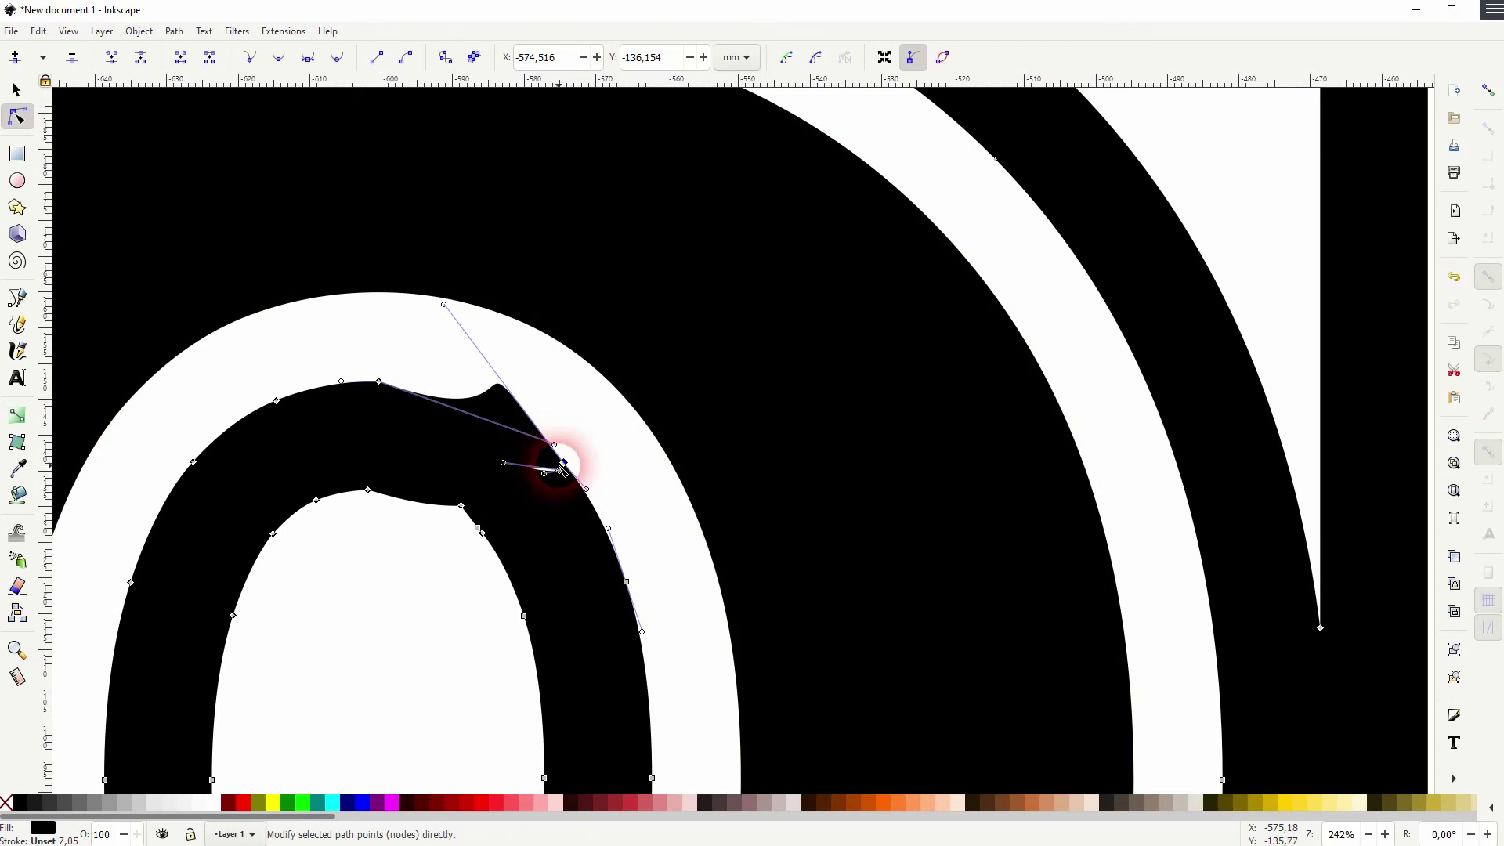
pyautogui.moveTo(554, 442); pyautogui.dragTo(502, 396)
pyautogui.moveTo(445, 305); pyautogui.dragTo(470, 353)
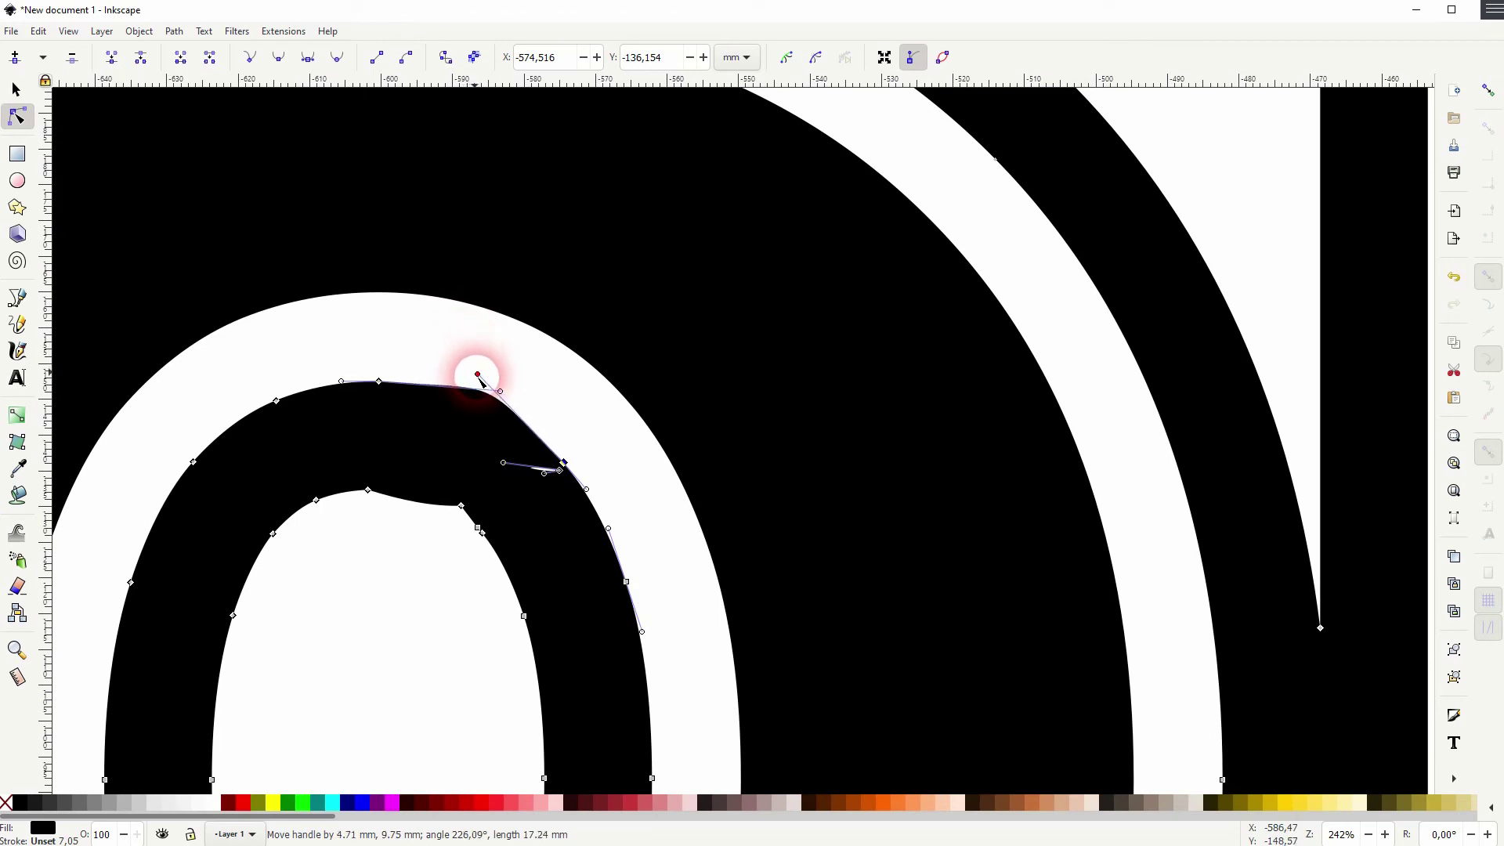
# Fine-tune the Bezier handles so the O's hole top and right side curve smoothly.
pyautogui.moveTo(481, 384); pyautogui.dragTo(481, 384)
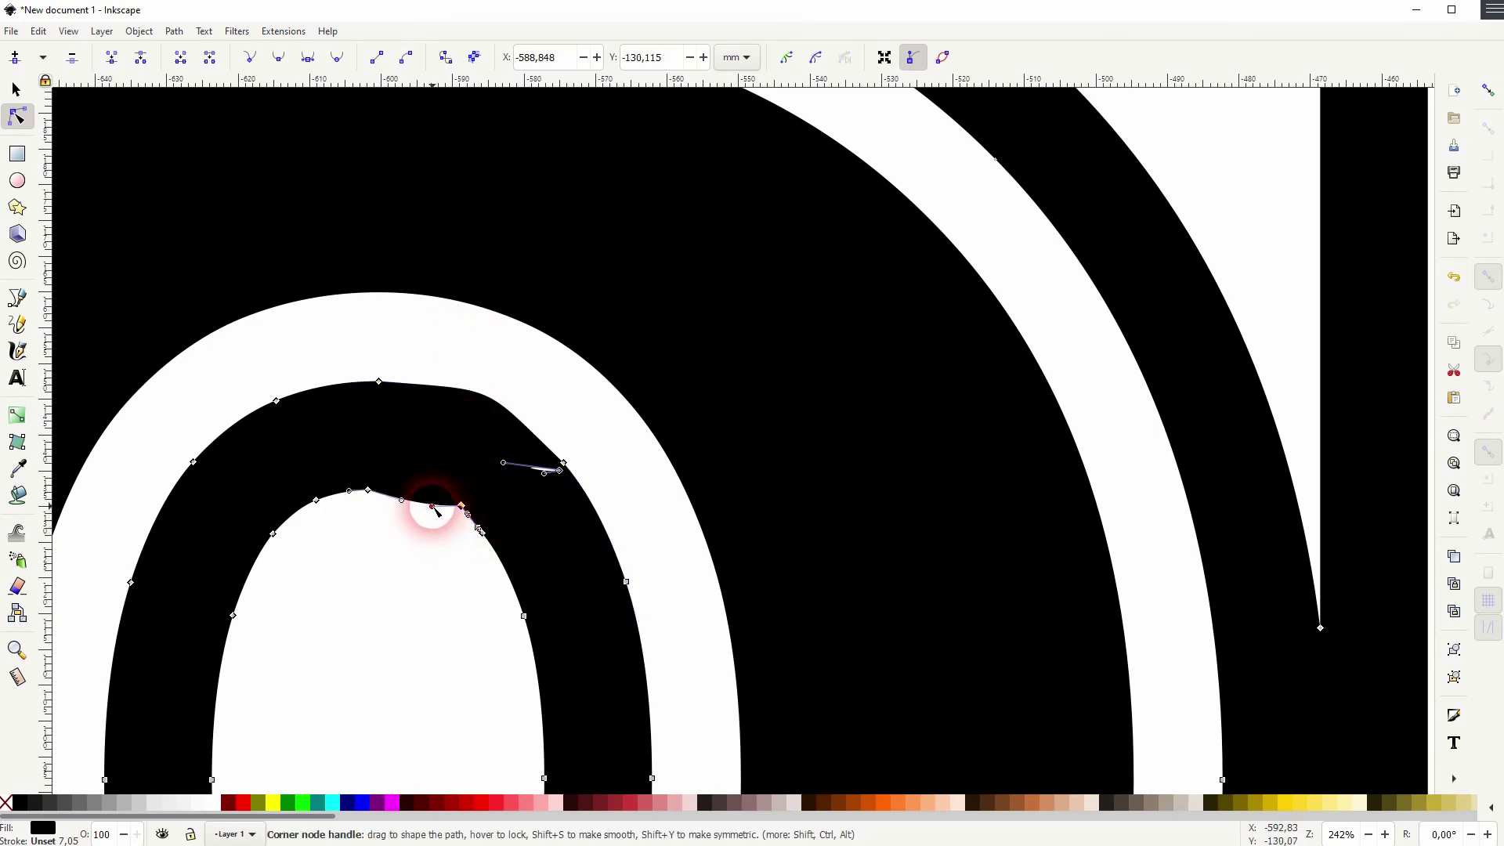
pyautogui.moveTo(435, 506); pyautogui.dragTo(432, 495)
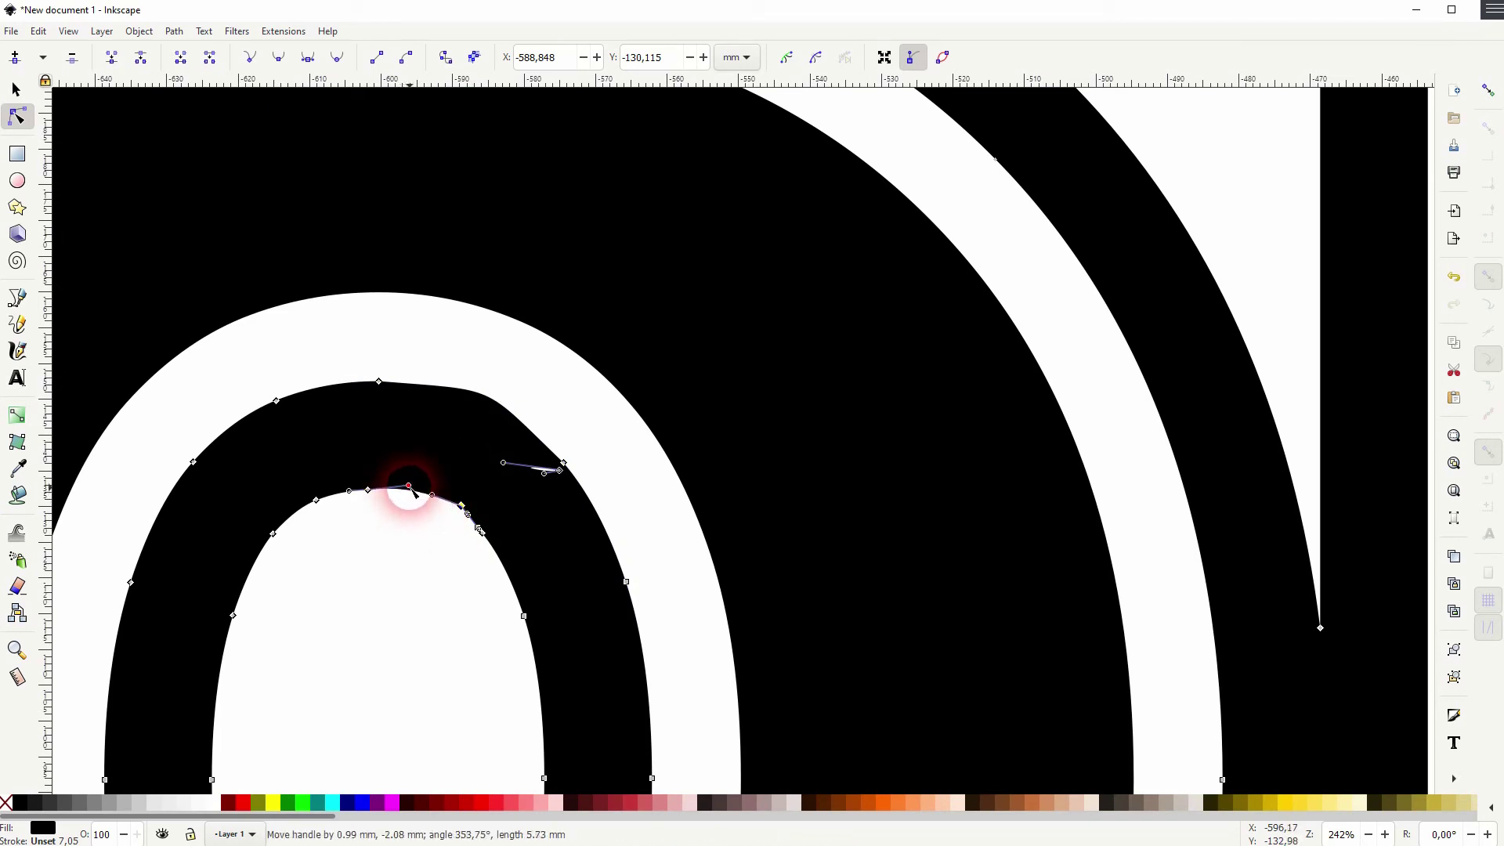
pyautogui.moveTo(414, 491); pyautogui.dragTo(413, 491)
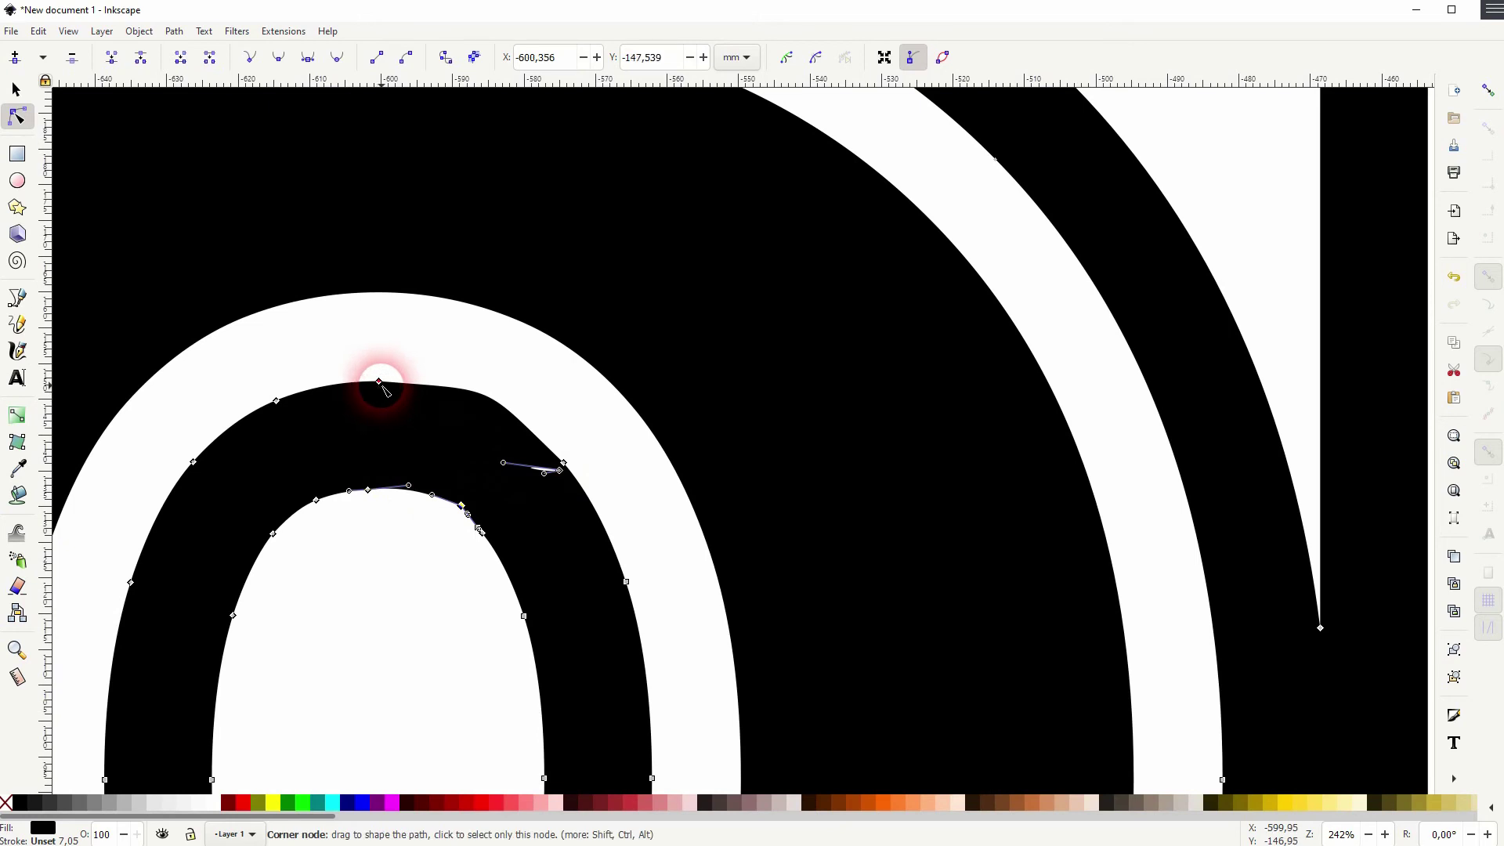
pyautogui.moveTo(499, 391); pyautogui.dragTo(486, 396)
pyautogui.moveTo(505, 464); pyautogui.dragTo(624, 562)
# Rubber-band select the OFFSET letters with the smoothed O and their outline, then group them with Ctrl+G.
pyautogui.scroll(-5, 624, 561)
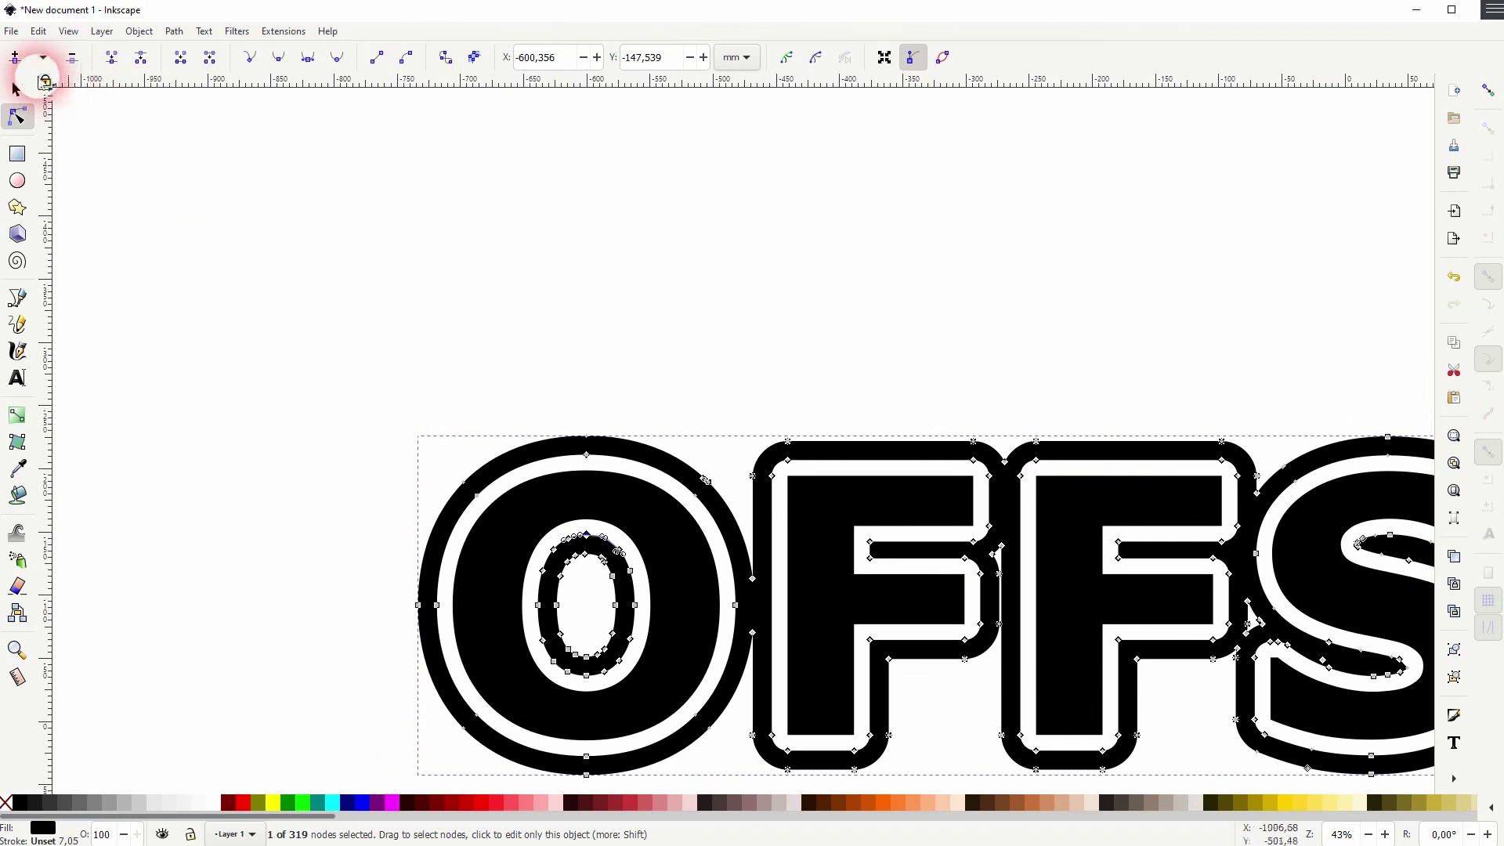
pyautogui.click(16, 89)
pyautogui.click(943, 435)
pyautogui.scroll(-3, 955, 436)
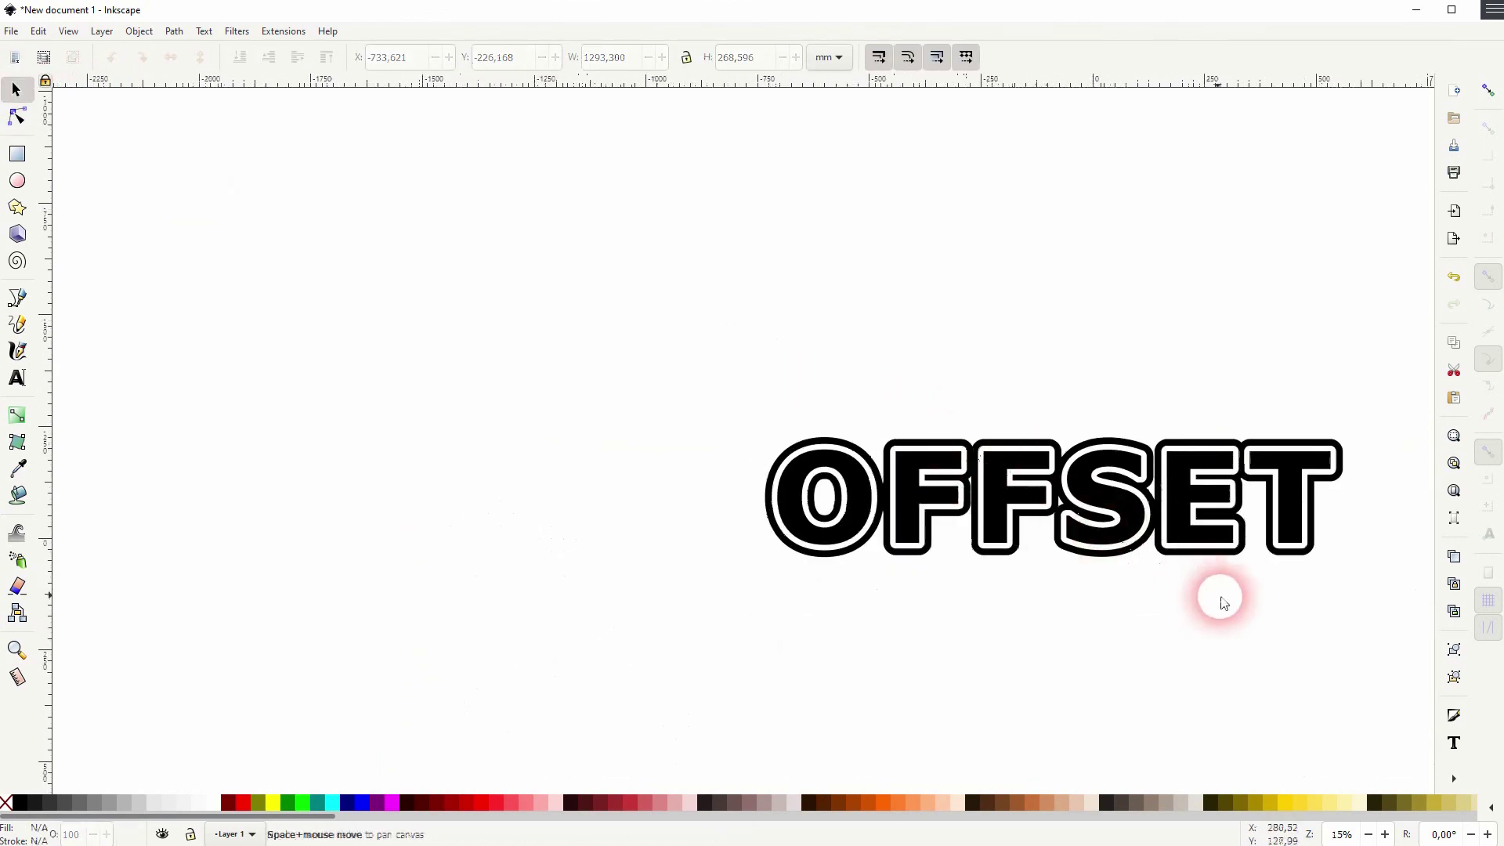
pyautogui.moveTo(1225, 603); pyautogui.dragTo(794, 627)
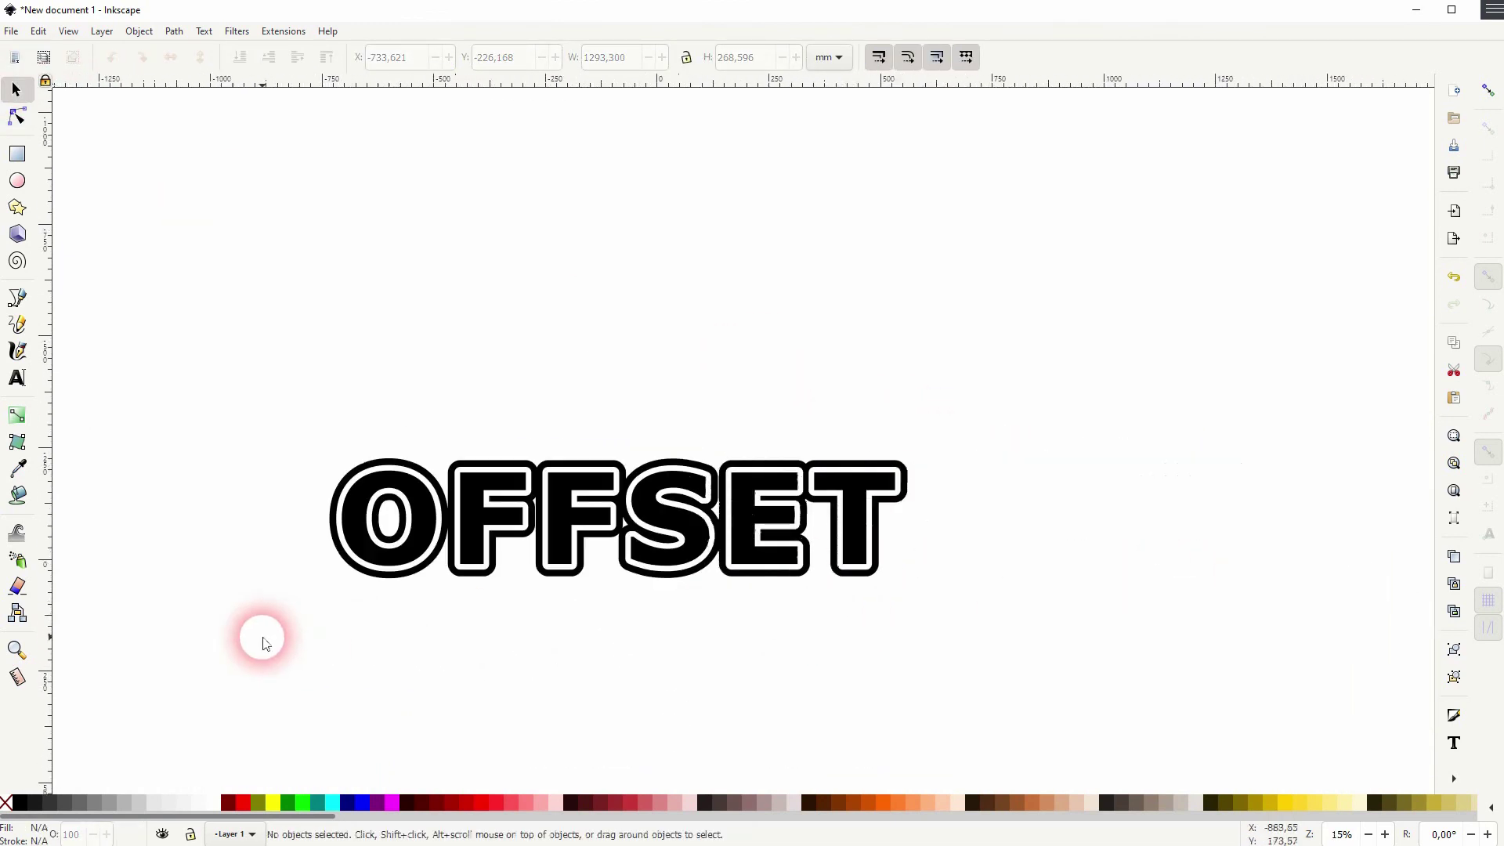
pyautogui.moveTo(262, 632); pyautogui.dragTo(1016, 359)
pyautogui.hotkey('ctrl', 'g')
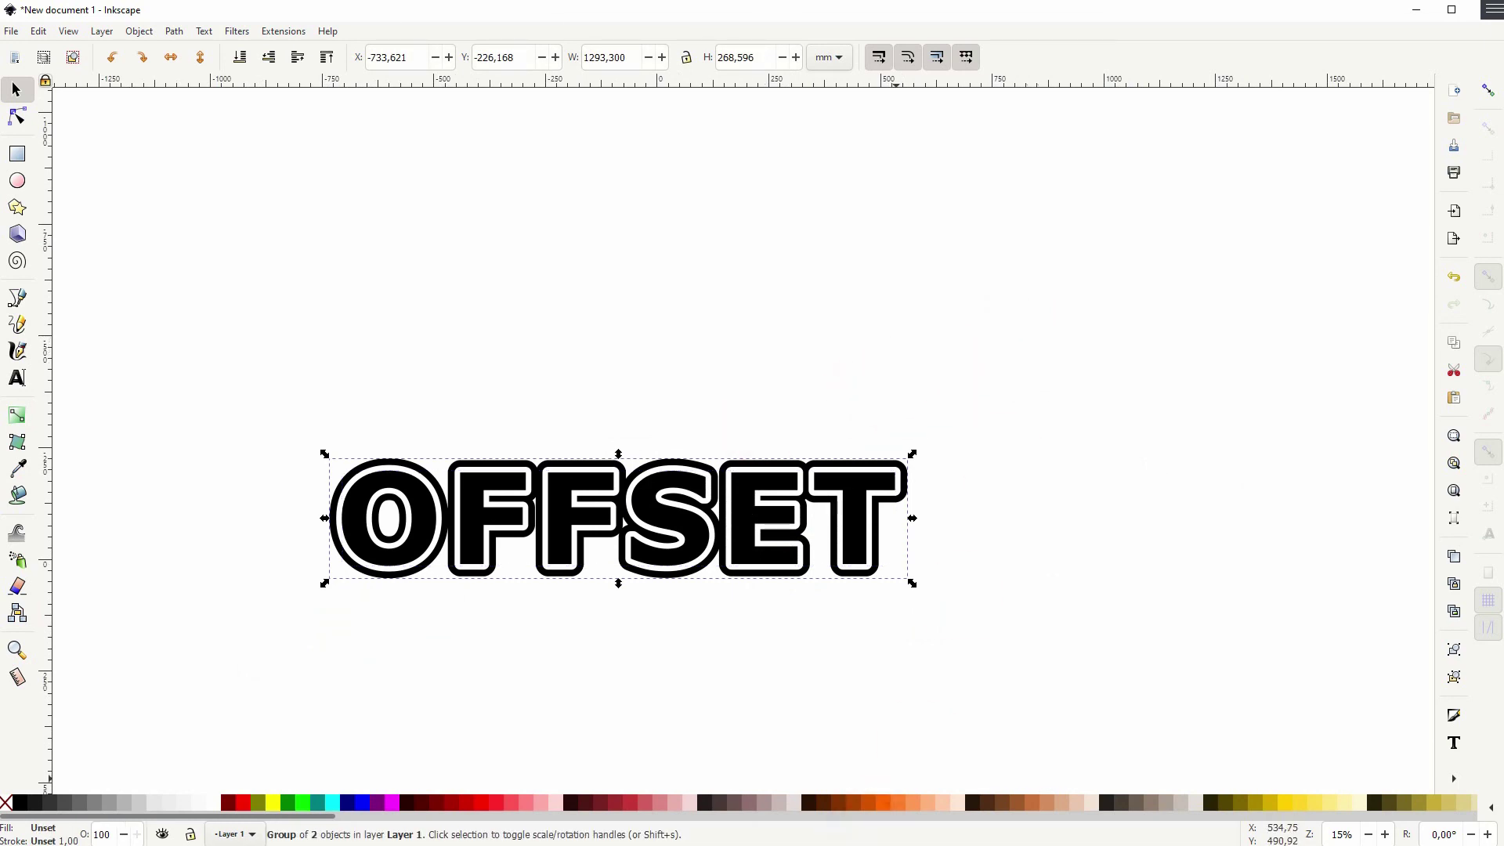